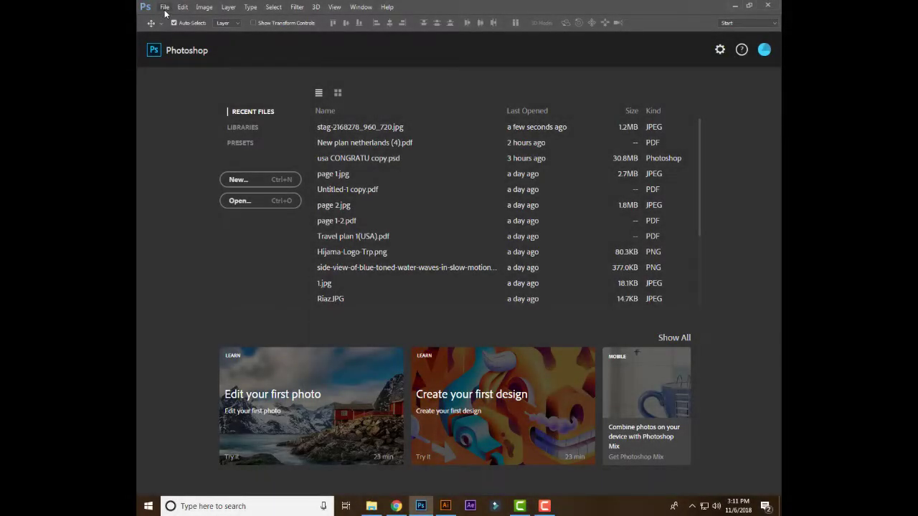
- Create a new white 1280 × 720 pixel document at 72 pixels per inch
{"action": "left_click", "coordinate": [164, 7]}
{"action": "left_click", "coordinate": [174, 17]}
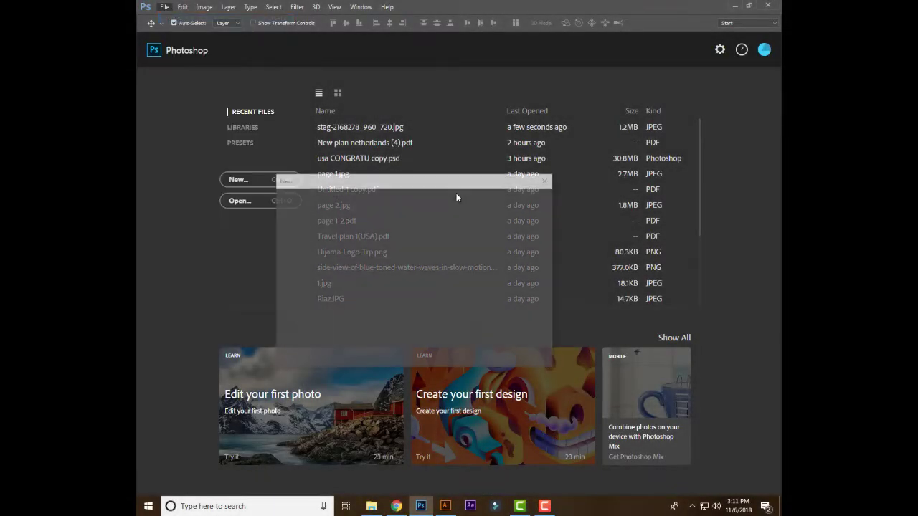
{"action": "left_click", "coordinate": [431, 239]}
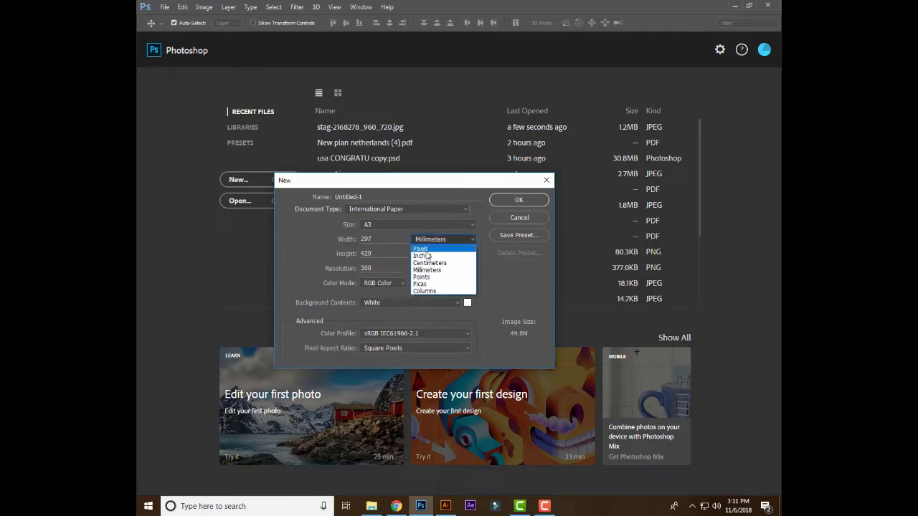
{"action": "left_click", "coordinate": [423, 250]}
{"action": "type", "text": "72"}
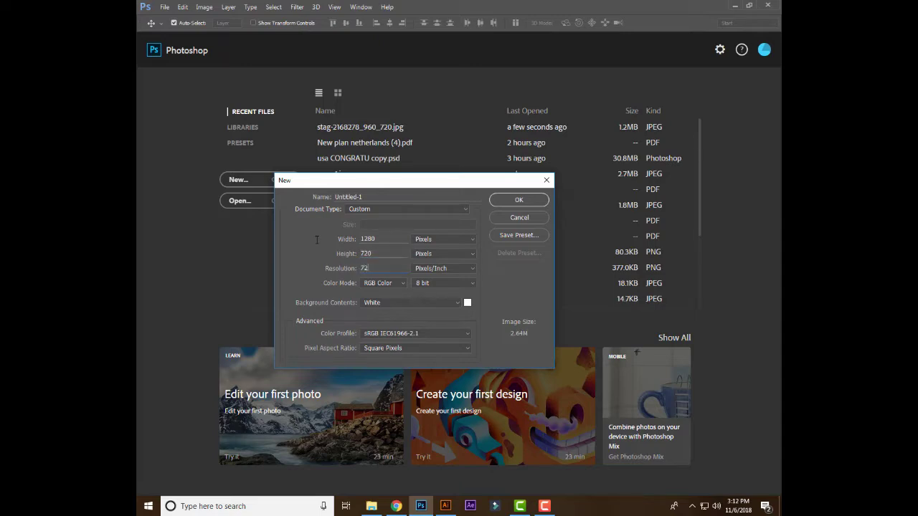
{"action": "key", "text": "Return"}
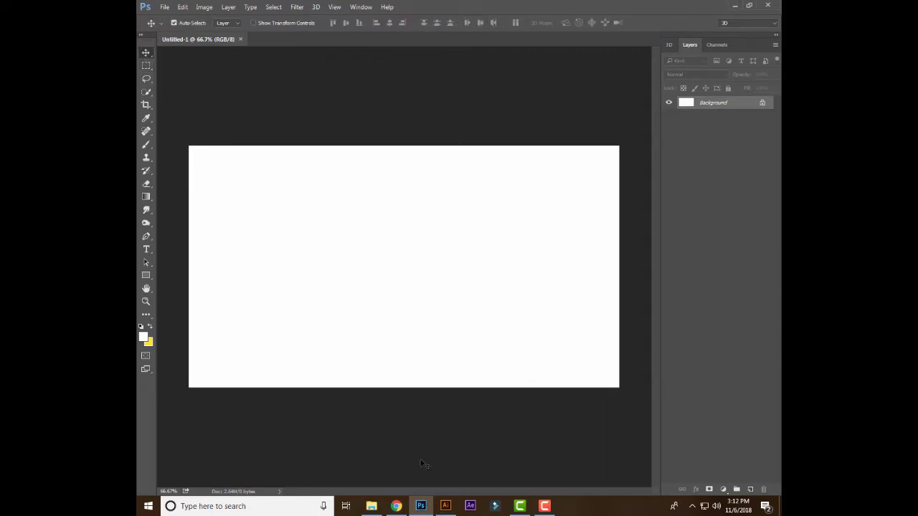
- Place the foggy grass photo as a layer, scale it to fill the canvas and nudge it up
{"action": "key", "text": "alt+Tab"}
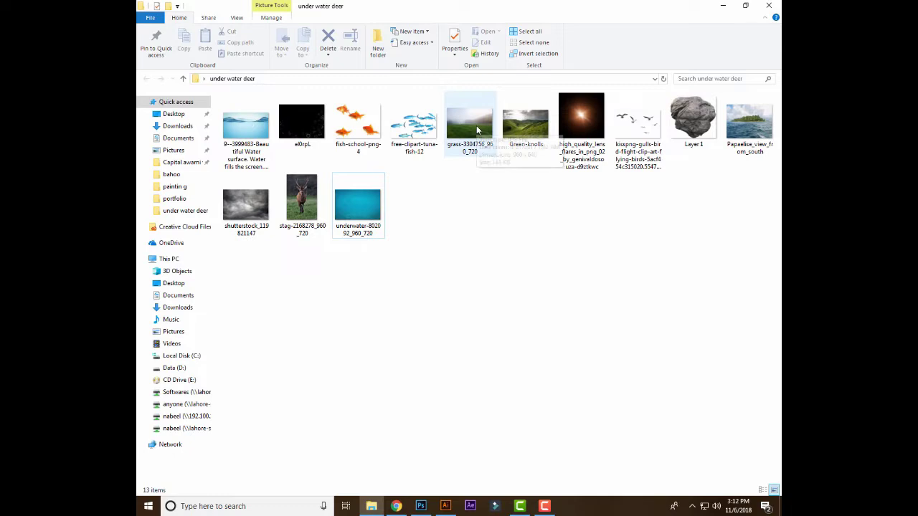
{"action": "mouse_move", "coordinate": [474, 129]}
{"action": "left_mouse_down"}
{"action": "mouse_move", "coordinate": [467, 268]}
{"action": "mouse_move", "coordinate": [398, 292]}
{"action": "left_mouse_up"}
{"action": "left_click_drag", "start_coordinate": [441, 249], "coordinate": [627, 129]}
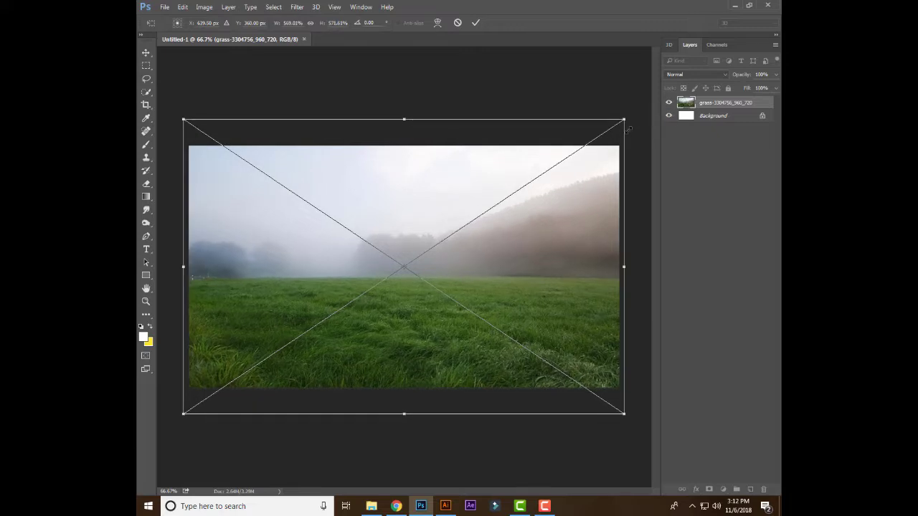
{"action": "key", "text": "Return"}
{"action": "left_click_drag", "start_coordinate": [440, 335], "coordinate": [441, 329]}
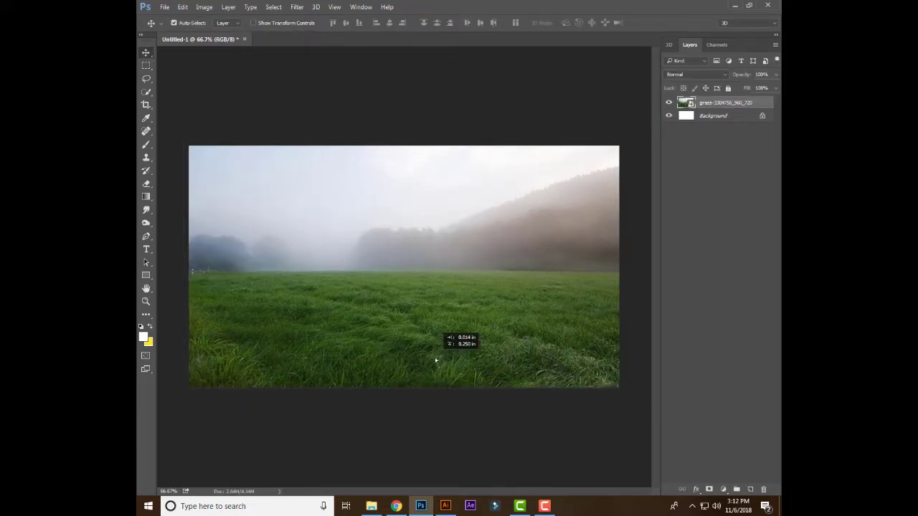
{"action": "left_click", "coordinate": [440, 421]}
{"action": "scroll", "coordinate": [440, 415], "scroll_direction": "down", "scroll_amount": 1}
{"action": "scroll", "coordinate": [439, 415], "scroll_direction": "up", "scroll_amount": 2}
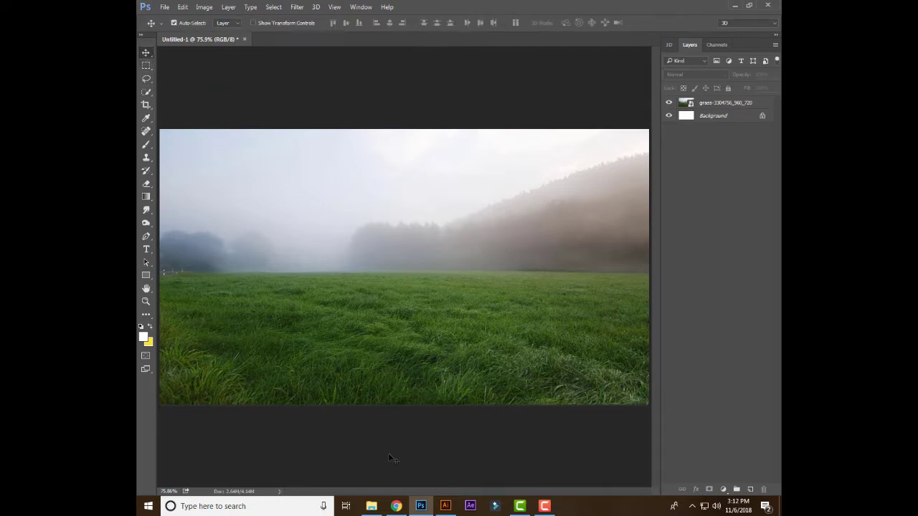
{"action": "left_click", "coordinate": [378, 508]}
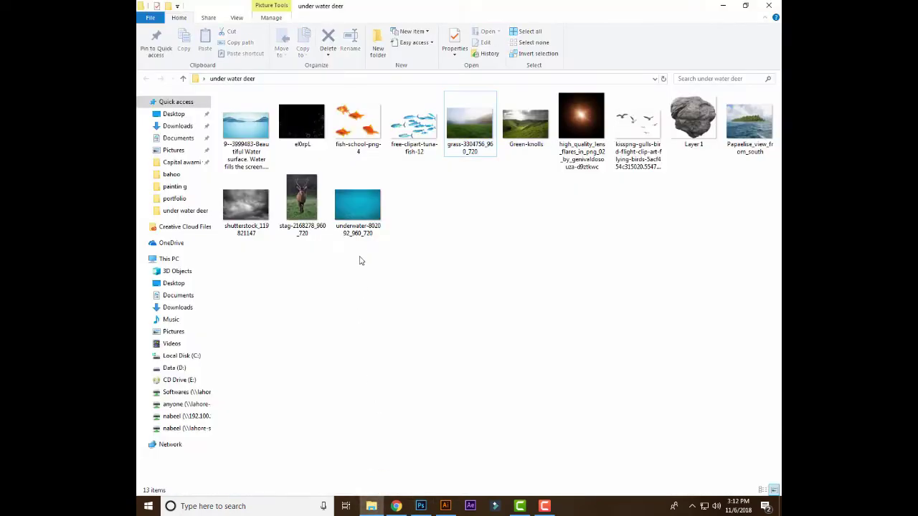
- Place the turquoise underwater photo and stretch it wider and taller to cover the canvas
{"action": "left_click_drag", "start_coordinate": [362, 215], "coordinate": [404, 374]}
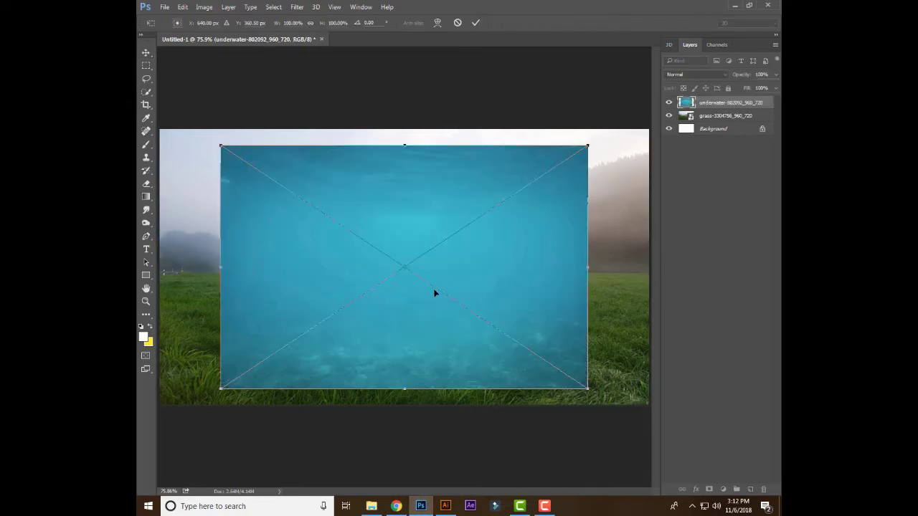
{"action": "mouse_move", "coordinate": [434, 292]}
{"action": "left_mouse_down"}
{"action": "mouse_move", "coordinate": [418, 346]}
{"action": "mouse_move", "coordinate": [365, 373]}
{"action": "left_mouse_up"}
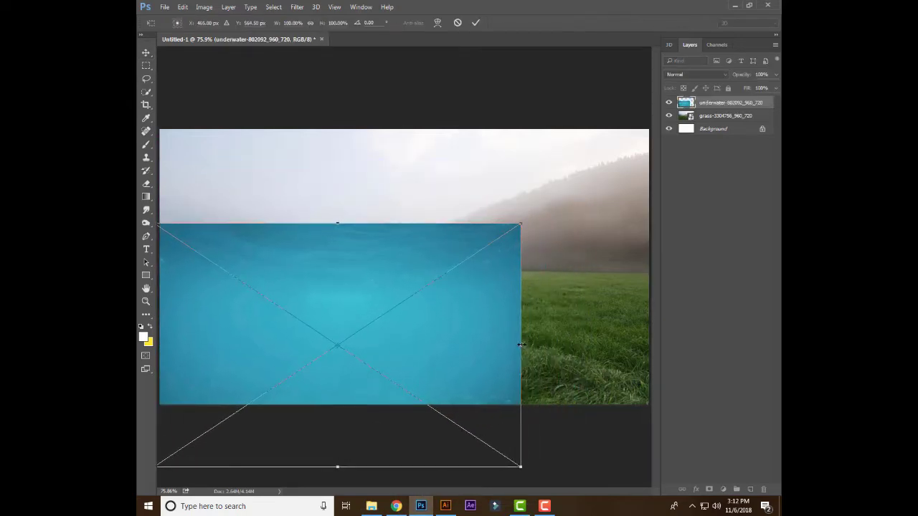
{"action": "mouse_move", "coordinate": [520, 345]}
{"action": "left_mouse_down"}
{"action": "mouse_move", "coordinate": [631, 329]}
{"action": "mouse_move", "coordinate": [641, 338]}
{"action": "left_mouse_up"}
{"action": "left_click_drag", "start_coordinate": [398, 223], "coordinate": [440, 194]}
{"action": "key", "text": "Return"}
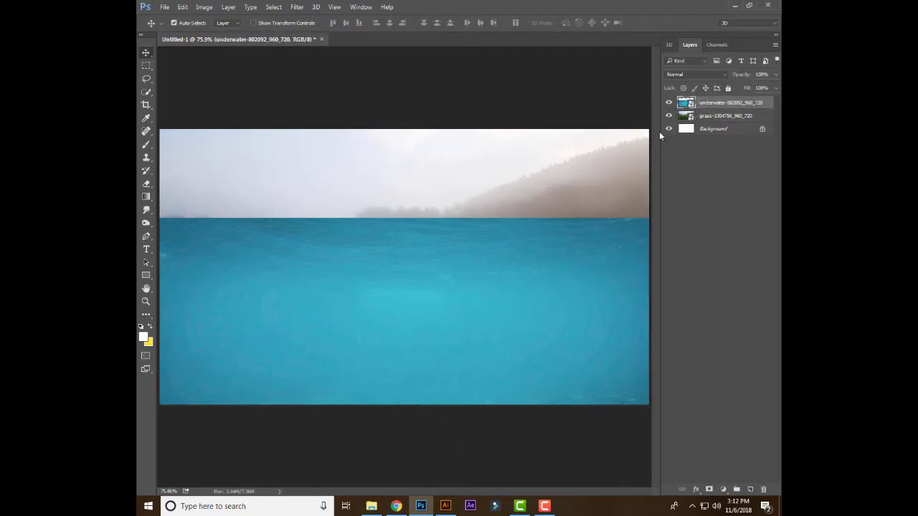
- Shift the grass up slightly and lower the water so the foggy horizon shows
{"action": "left_click", "coordinate": [668, 103]}
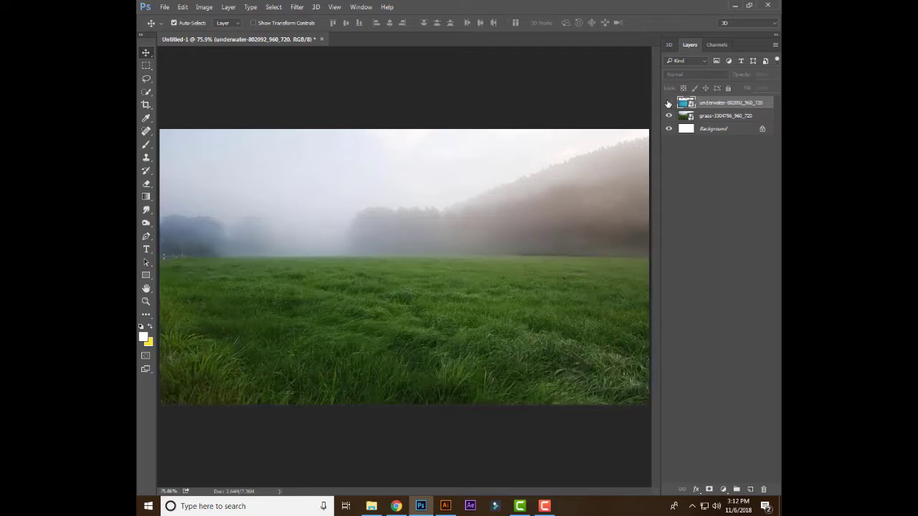
{"action": "left_click_drag", "start_coordinate": [507, 341], "coordinate": [507, 334]}
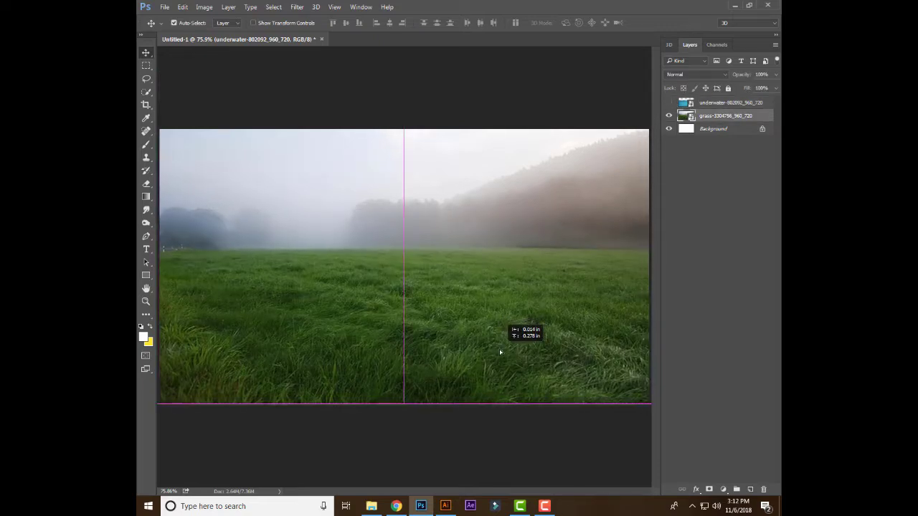
{"action": "left_click", "coordinate": [668, 104]}
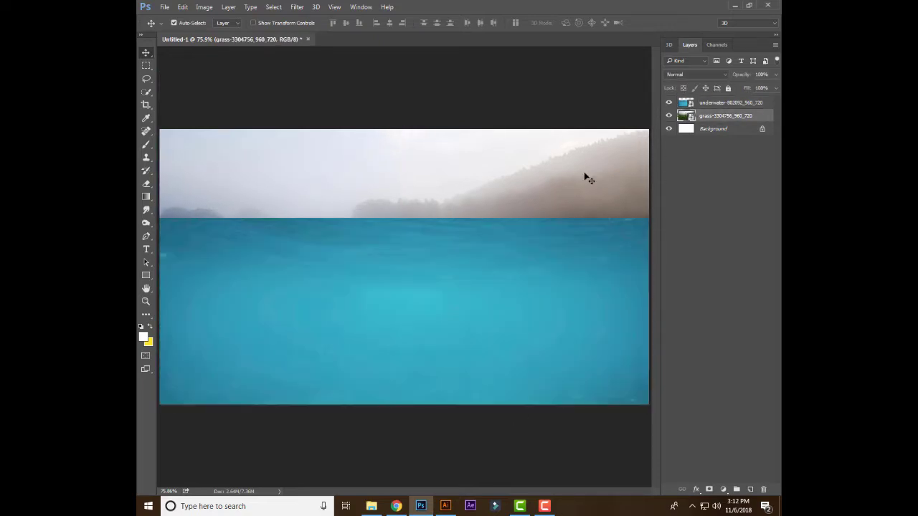
{"action": "mouse_move", "coordinate": [430, 336]}
{"action": "left_mouse_down"}
{"action": "mouse_move", "coordinate": [433, 373]}
{"action": "mouse_move", "coordinate": [431, 355]}
{"action": "left_mouse_up"}
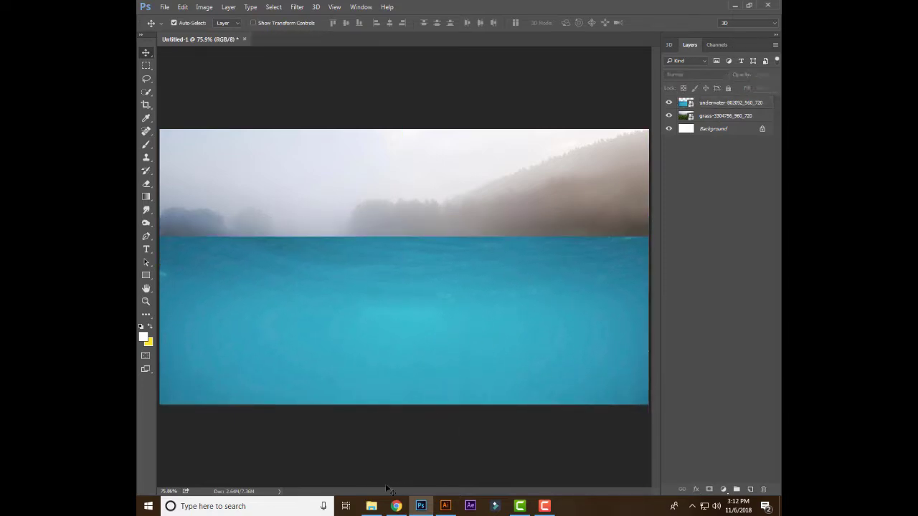
- Place the water-surface wave image, flatten its height and move it up to the horizon
{"action": "left_click", "coordinate": [373, 507]}
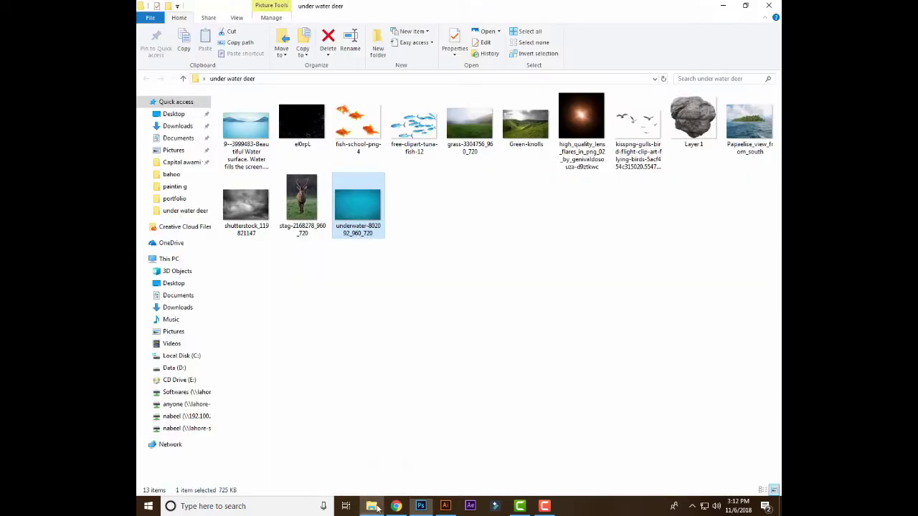
{"action": "left_click", "coordinate": [251, 133]}
{"action": "mouse_move", "coordinate": [246, 133]}
{"action": "left_mouse_down"}
{"action": "mouse_move", "coordinate": [396, 331]}
{"action": "mouse_move", "coordinate": [443, 350]}
{"action": "left_mouse_up"}
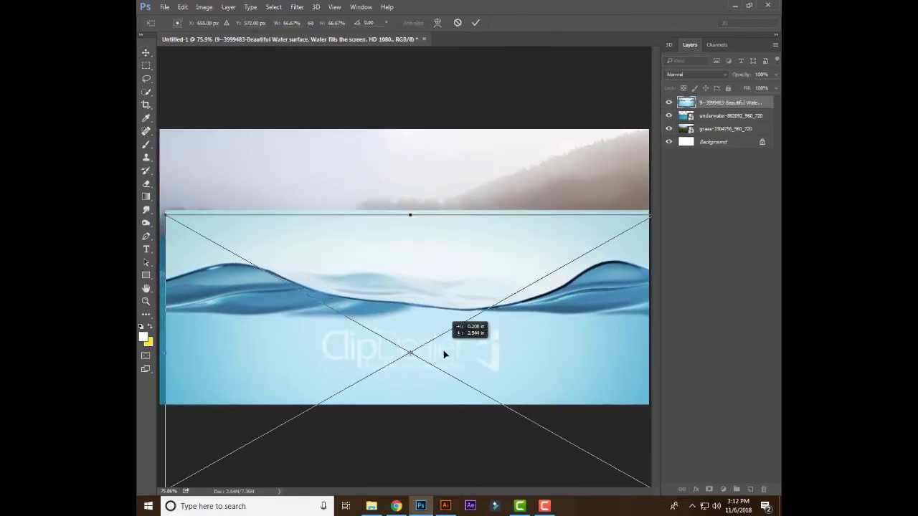
{"action": "mouse_move", "coordinate": [445, 170]}
{"action": "left_mouse_down"}
{"action": "mouse_move", "coordinate": [444, 331]}
{"action": "mouse_move", "coordinate": [410, 237]}
{"action": "left_mouse_up"}
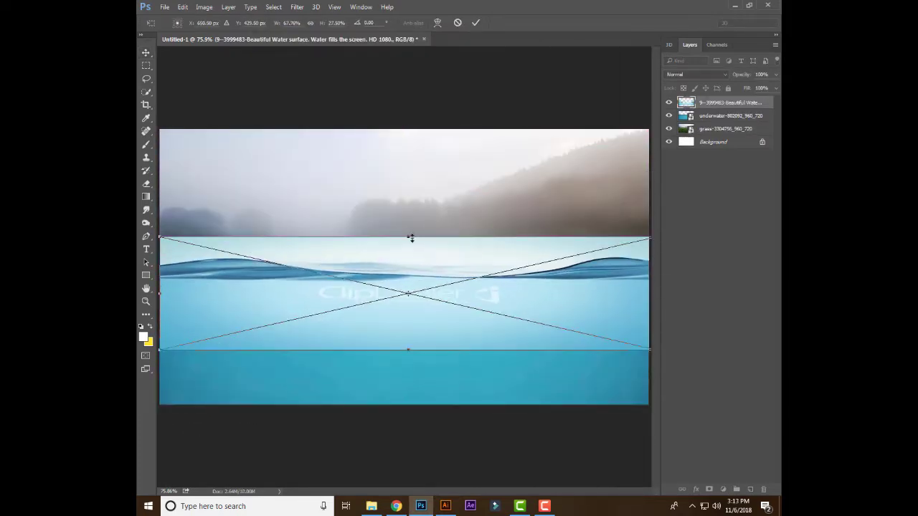
{"action": "key", "text": "Return"}
{"action": "left_click_drag", "start_coordinate": [430, 279], "coordinate": [395, 266]}
- Rasterize the wave layer and add a layer mask, with a black brush ready
{"action": "right_click", "coordinate": [710, 104]}
{"action": "left_click", "coordinate": [581, 239]}
{"action": "left_click", "coordinate": [709, 489]}
{"action": "key", "text": "b"}
{"action": "key", "text": "d"}
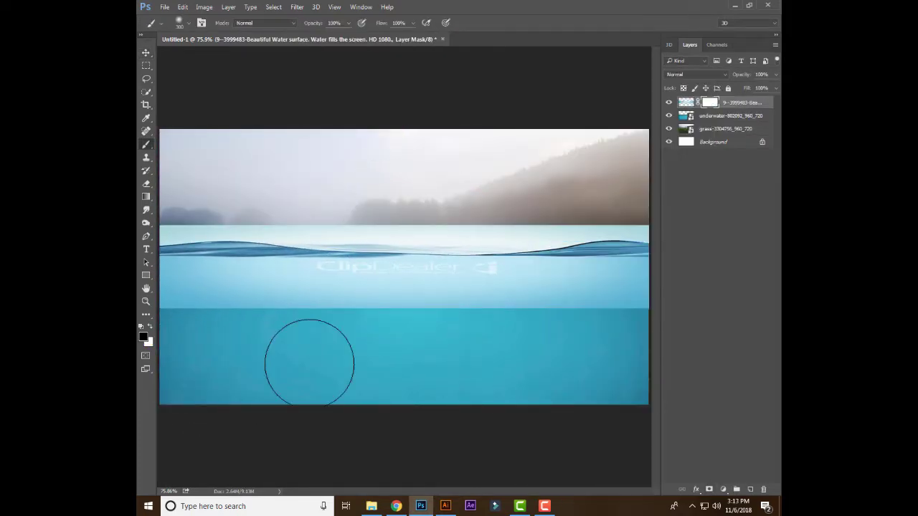
- Paint black on the wave mask to hide its lower water and the pale strip above the waterline
{"action": "mouse_move", "coordinate": [196, 305]}
{"action": "left_mouse_down"}
{"action": "mouse_move", "coordinate": [150, 276]}
{"action": "mouse_move", "coordinate": [284, 289]}
{"action": "mouse_move", "coordinate": [358, 275]}
{"action": "mouse_move", "coordinate": [412, 279]}
{"action": "left_mouse_up"}
{"action": "key", "text": "bracketleft"}
{"action": "mouse_move", "coordinate": [369, 306]}
{"action": "left_mouse_down"}
{"action": "mouse_move", "coordinate": [379, 280]}
{"action": "mouse_move", "coordinate": [490, 311]}
{"action": "mouse_move", "coordinate": [653, 266]}
{"action": "mouse_move", "coordinate": [646, 248]}
{"action": "left_mouse_up"}
{"action": "key", "text": "bracketleft"}
{"action": "mouse_move", "coordinate": [251, 215]}
{"action": "left_mouse_down"}
{"action": "mouse_move", "coordinate": [217, 211]}
{"action": "mouse_move", "coordinate": [651, 213]}
{"action": "mouse_move", "coordinate": [506, 239]}
{"action": "mouse_move", "coordinate": [305, 231]}
{"action": "left_mouse_up"}
{"action": "key", "text": "bracketleft"}
{"action": "key", "text": "bracketleft"}
{"action": "key", "text": "bracketleft"}
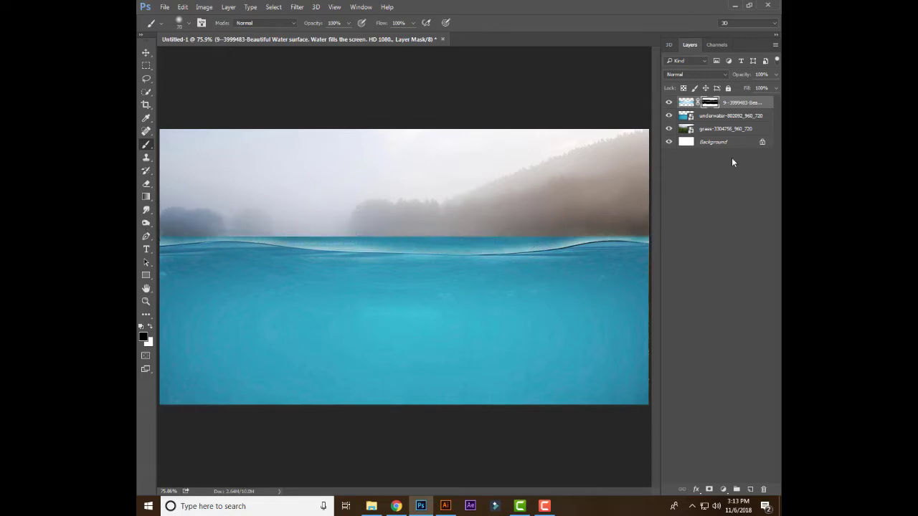
- Mask the underwater layer and hide its pale cyan strip above the waterline
{"action": "left_click", "coordinate": [729, 116]}
{"action": "left_click", "coordinate": [709, 489]}
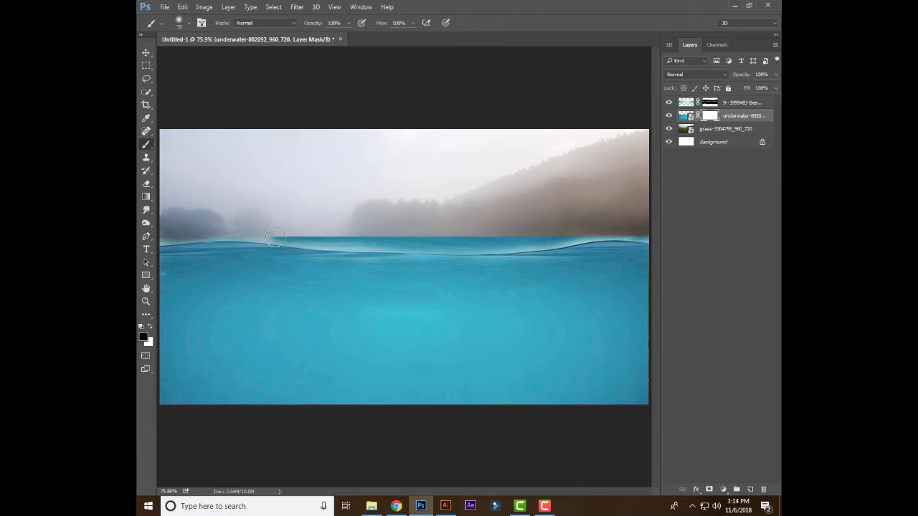
{"action": "left_click_drag", "start_coordinate": [398, 244], "coordinate": [448, 236]}
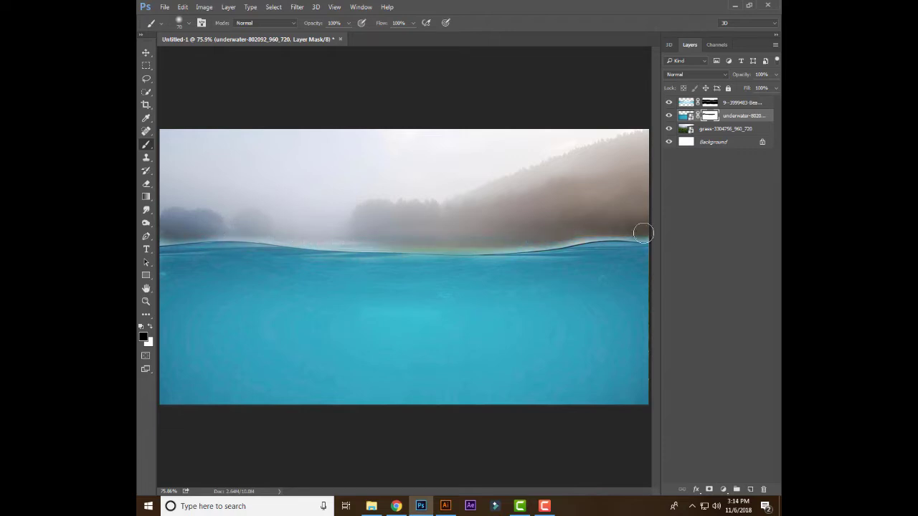
- Drop the island view photo into Photoshop, then cancel placing it
{"action": "left_click", "coordinate": [371, 506]}
{"action": "mouse_move", "coordinate": [749, 122]}
{"action": "left_mouse_down"}
{"action": "mouse_move", "coordinate": [428, 489]}
{"action": "mouse_move", "coordinate": [502, 358]}
{"action": "left_mouse_up"}
{"action": "key", "text": "Escape"}
- Open the stag photo from the source folder in its own Photoshop tab
{"action": "left_click", "coordinate": [371, 506]}
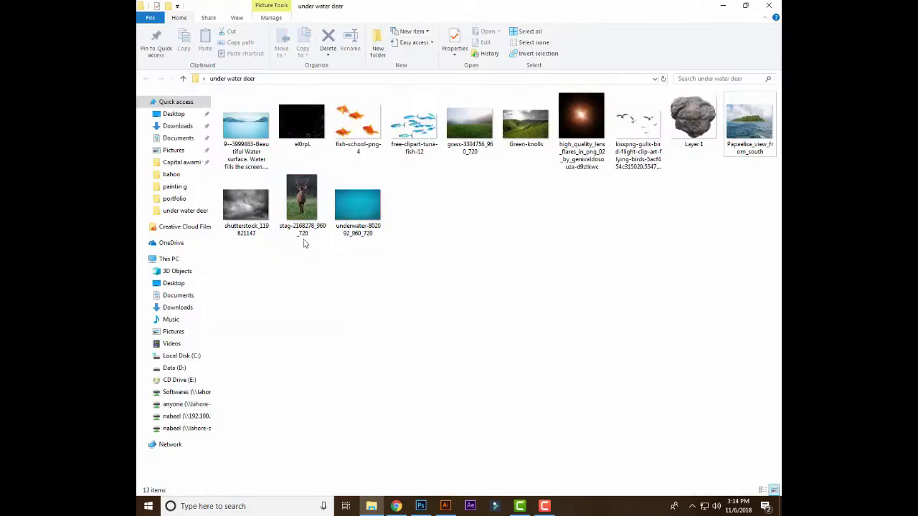
{"action": "left_click_drag", "start_coordinate": [301, 201], "coordinate": [422, 509]}
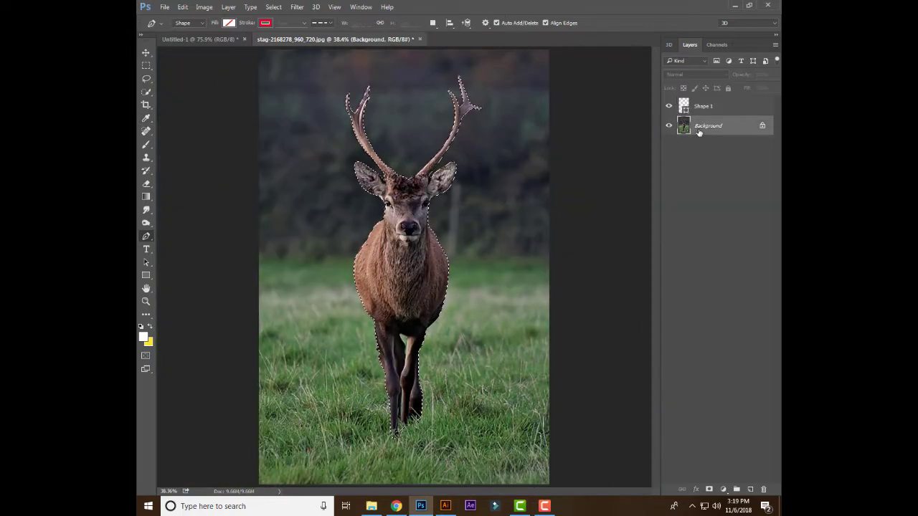
- Move the cut-out stag into the composite and enlarge and raise it with Free Transform
{"action": "left_click_drag", "start_coordinate": [401, 250], "coordinate": [328, 205]}
{"action": "key", "text": "ctrl+t"}
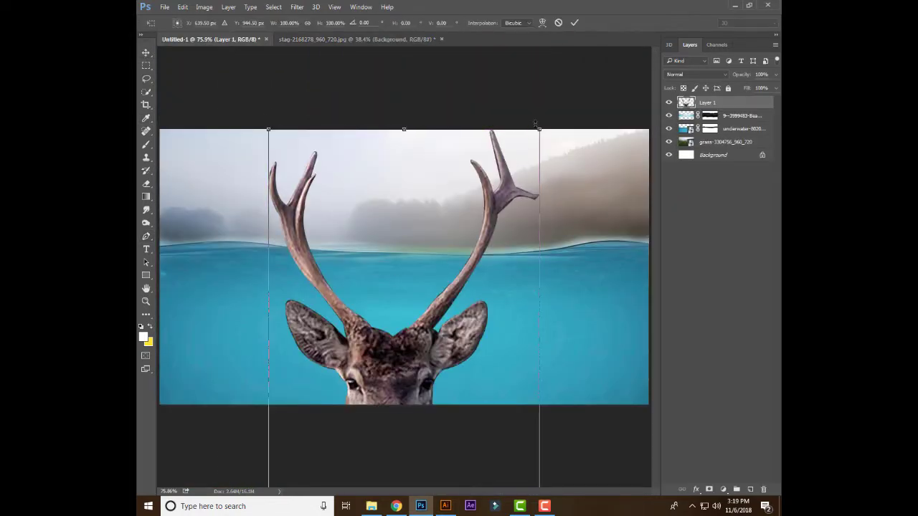
{"action": "left_click_drag", "start_coordinate": [536, 124], "coordinate": [462, 163]}
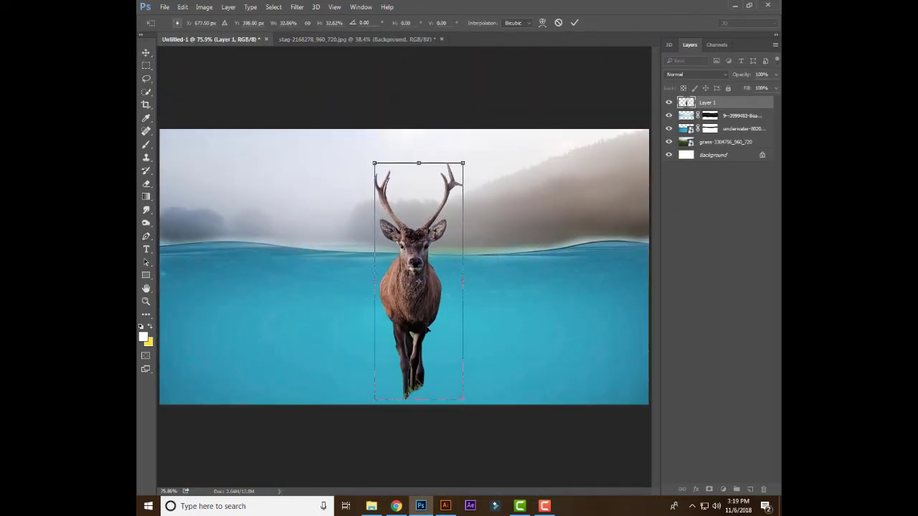
{"action": "left_click_drag", "start_coordinate": [441, 292], "coordinate": [430, 273]}
{"action": "left_click_drag", "start_coordinate": [462, 378], "coordinate": [463, 389]}
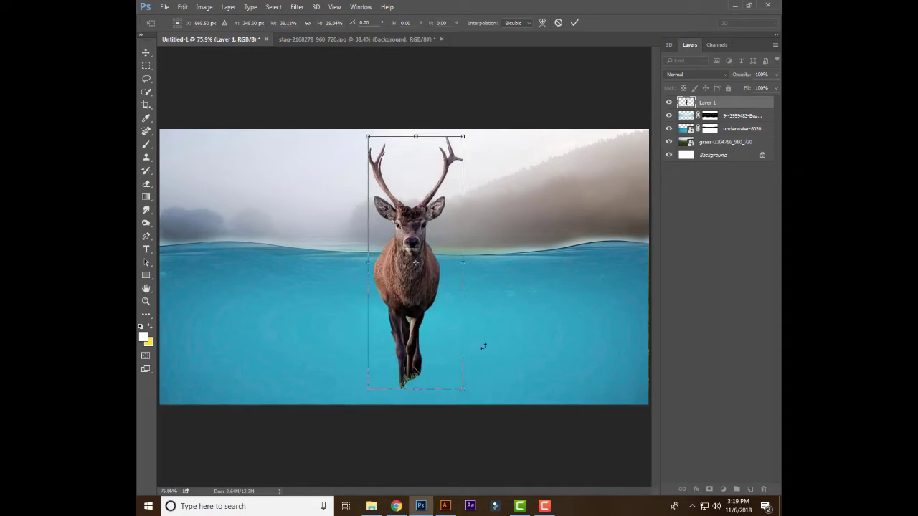
{"action": "key", "text": "Return"}
- Shift the water layers down about 24 px and hide the underwater layer to reveal the grass
{"action": "left_click", "coordinate": [575, 241]}
{"action": "left_click", "coordinate": [586, 249], "text": "shift"}
{"action": "mouse_move", "coordinate": [586, 249]}
{"action": "left_mouse_down"}
{"action": "mouse_move", "coordinate": [587, 265]}
{"action": "mouse_move", "coordinate": [514, 251]}
{"action": "left_mouse_up"}
{"action": "left_click", "coordinate": [146, 61]}
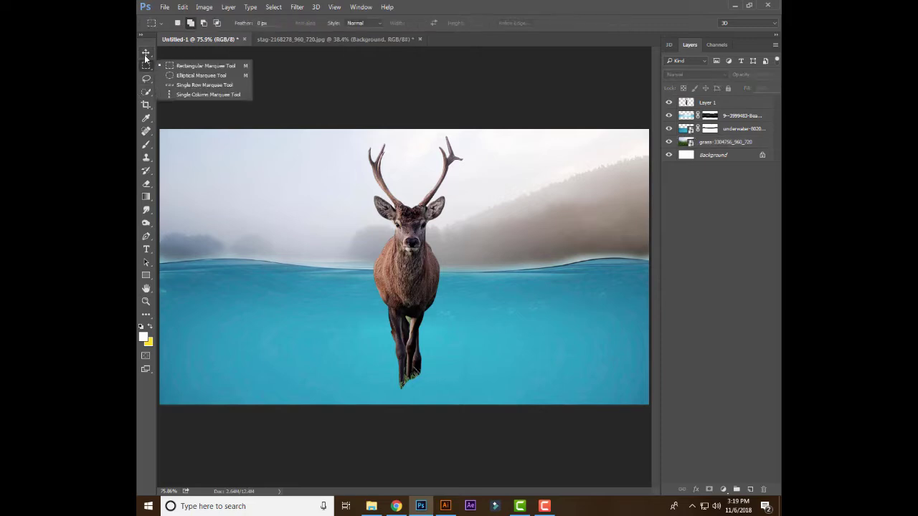
{"action": "left_click", "coordinate": [145, 53]}
{"action": "left_click", "coordinate": [669, 129]}
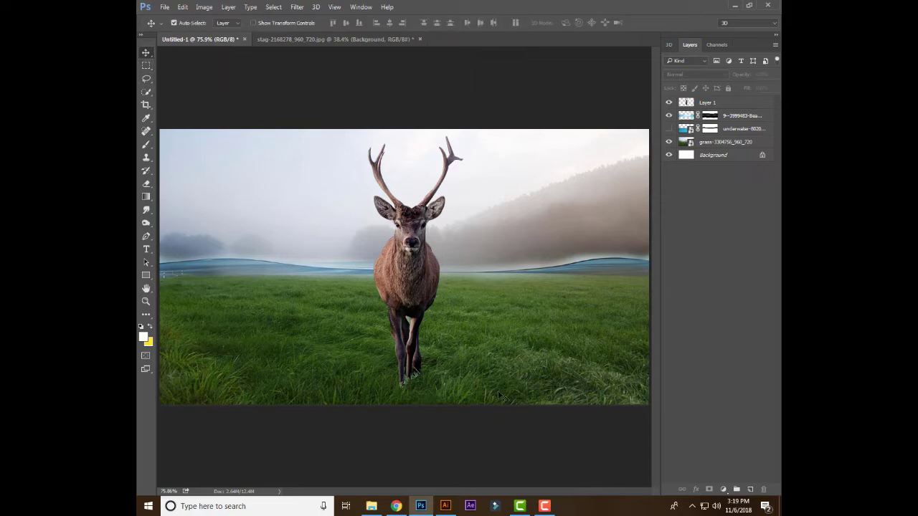
- Add a layer mask to the stag layer with black as the brush colour
{"action": "left_click", "coordinate": [586, 295]}
{"action": "left_click", "coordinate": [709, 489]}
{"action": "key", "text": "b"}
{"action": "key", "text": "d"}
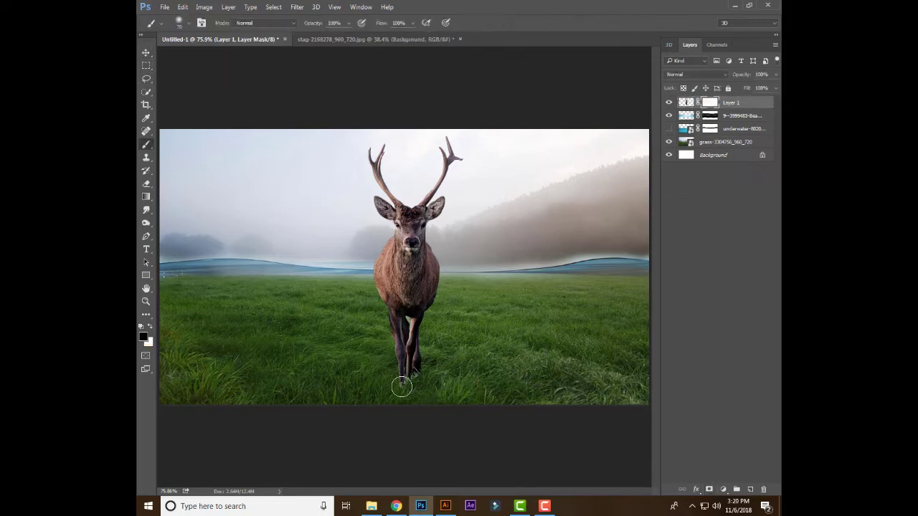
- Show the underwater layer again at 76% opacity
{"action": "left_click", "coordinate": [146, 53]}
{"action": "left_click", "coordinate": [668, 129]}
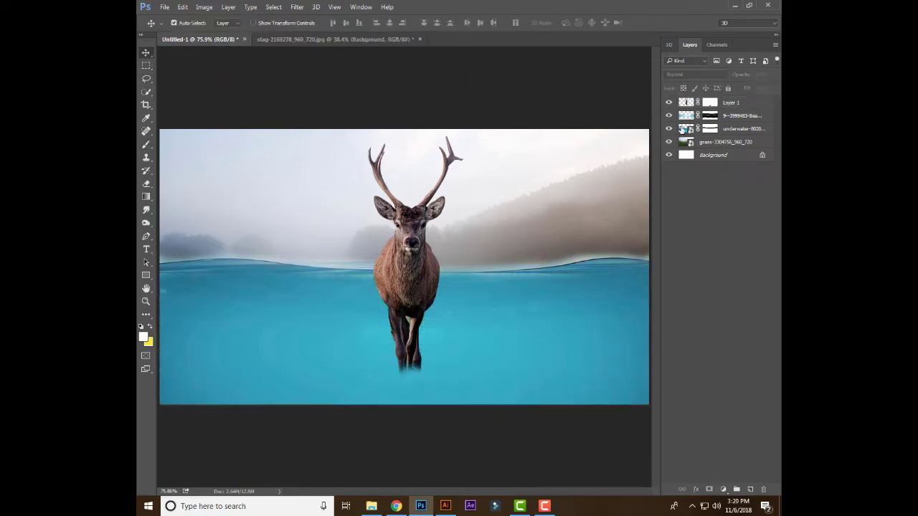
{"action": "left_click", "coordinate": [742, 128]}
{"action": "left_click_drag", "start_coordinate": [776, 73], "coordinate": [760, 88]}
- Set the stag layer to 53% opacity and Polygonal Lasso its submerged lower body
{"action": "scroll", "coordinate": [401, 301], "scroll_direction": "up", "scroll_amount": 5}
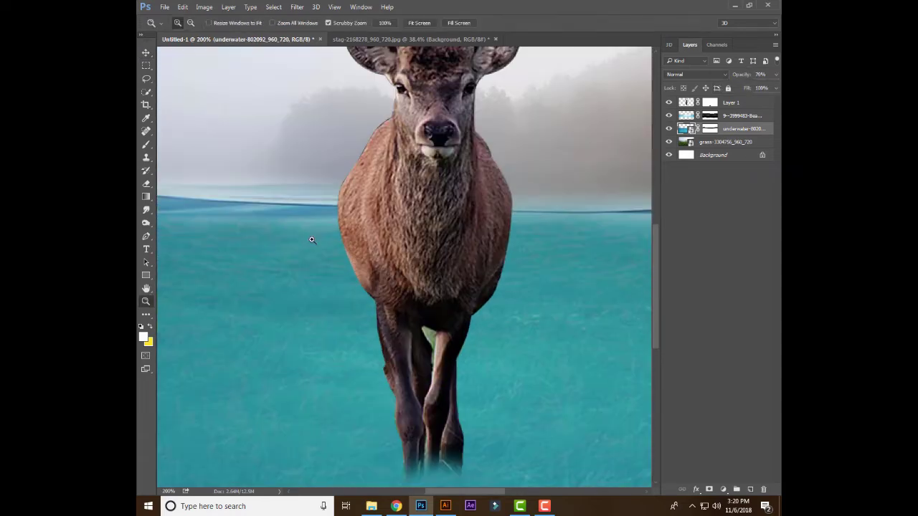
{"action": "right_click", "coordinate": [145, 78]}
{"action": "left_click", "coordinate": [190, 85]}
{"action": "scroll", "coordinate": [337, 209], "scroll_direction": "down", "scroll_amount": 3}
{"action": "key", "text": "alt+period"}
{"action": "key", "text": "5"}
{"action": "key", "text": "3"}
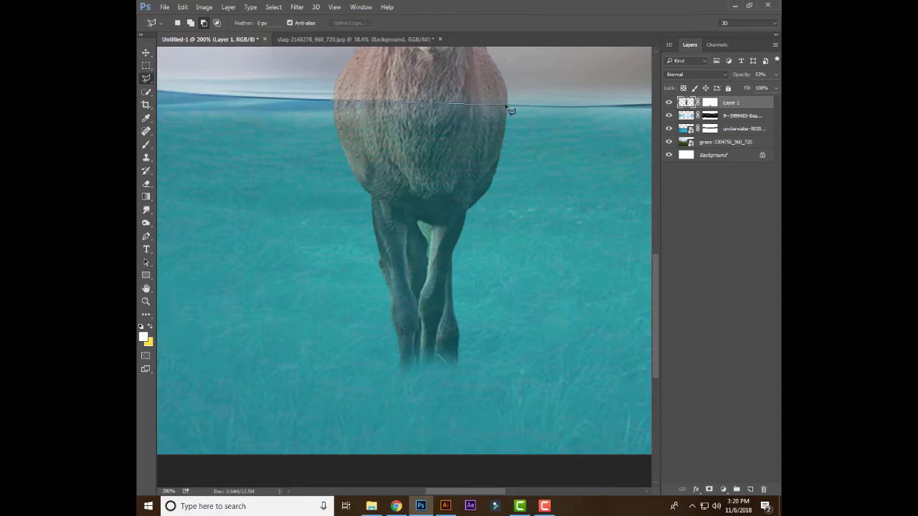
{"action": "left_click", "coordinate": [328, 104]}
- Copy the submerged body onto Layer 2 and align it with the stag
{"action": "key", "text": "v"}
{"action": "key", "text": "ctrl+j"}
{"action": "key", "text": "ctrl+z"}
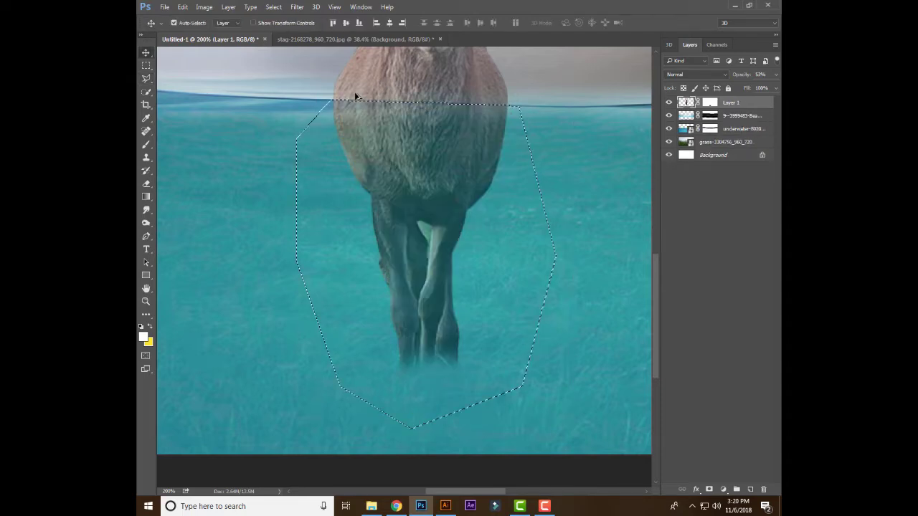
{"action": "key", "text": "ctrl+j"}
{"action": "left_click_drag", "start_coordinate": [395, 156], "coordinate": [411, 166]}
- Set Layer 2 to Multiply and add a layer mask with a black brush
{"action": "key", "text": "ctrl+0"}
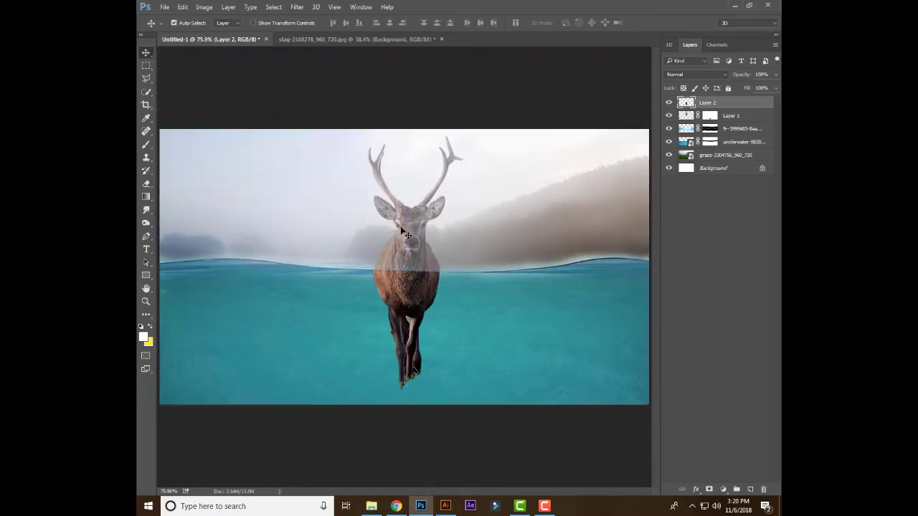
{"action": "left_click", "coordinate": [694, 73]}
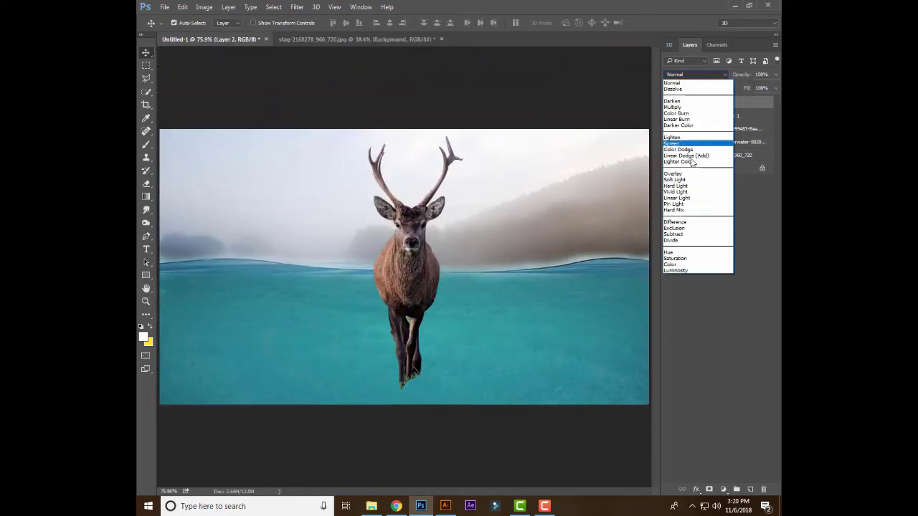
{"action": "left_click", "coordinate": [672, 108]}
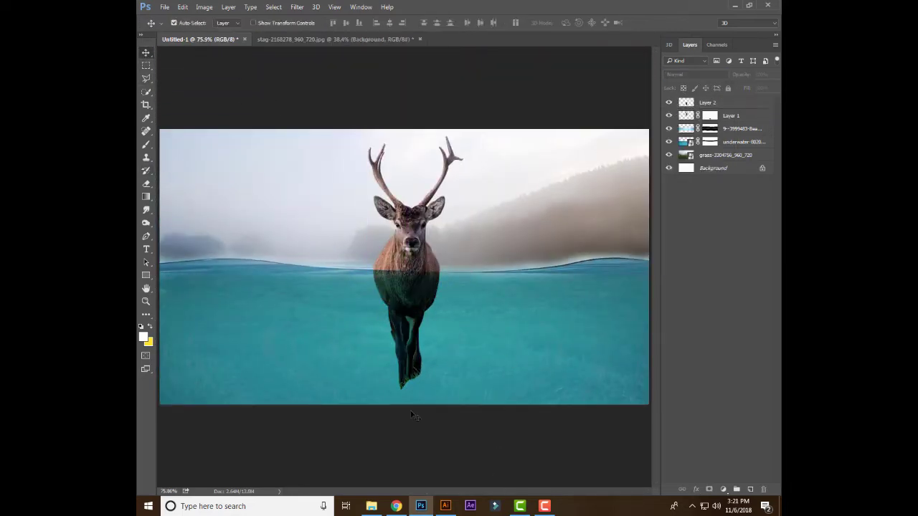
{"action": "left_click", "coordinate": [708, 489]}
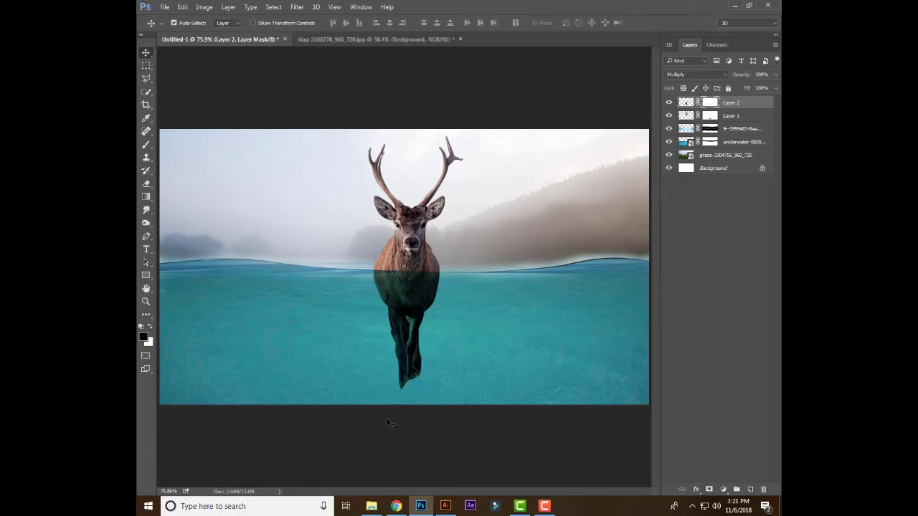
{"action": "key", "text": "b"}
{"action": "key", "text": "d"}
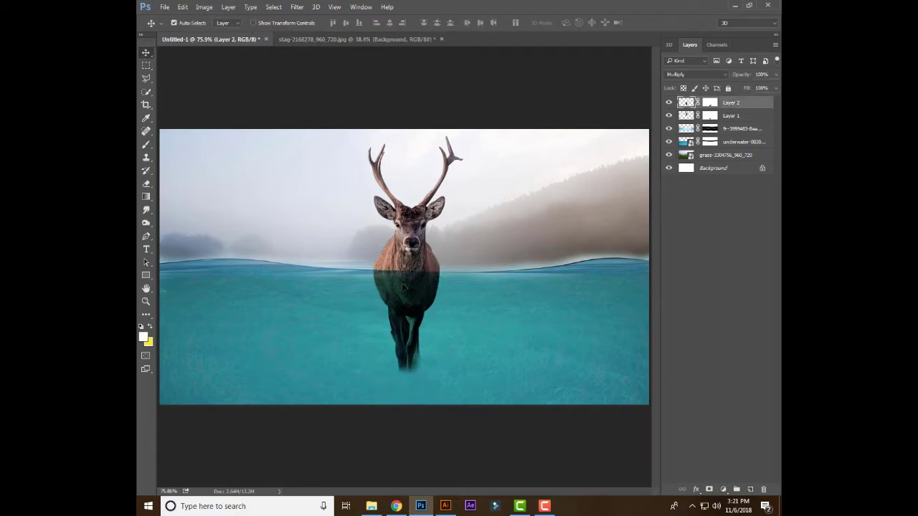
- Hide the underwater layer and place the rock image at the lower left
{"action": "left_click", "coordinate": [537, 366]}
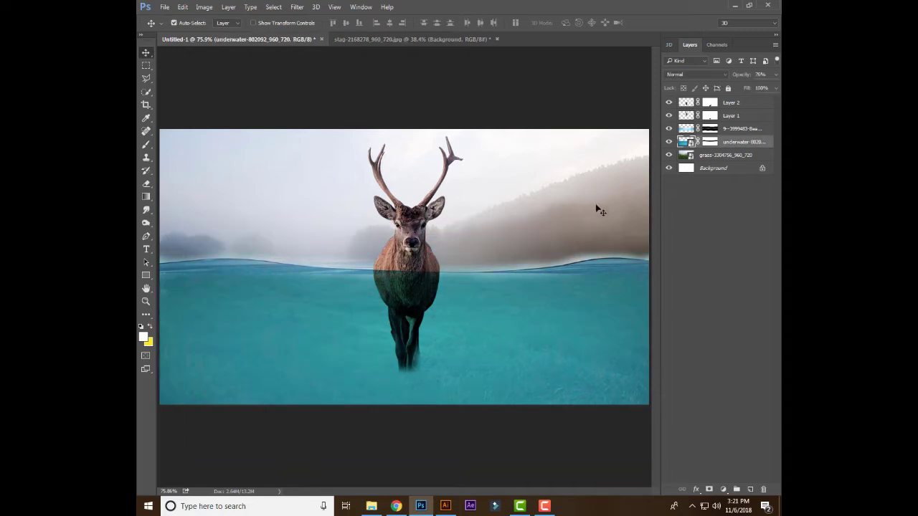
{"action": "left_click", "coordinate": [523, 443]}
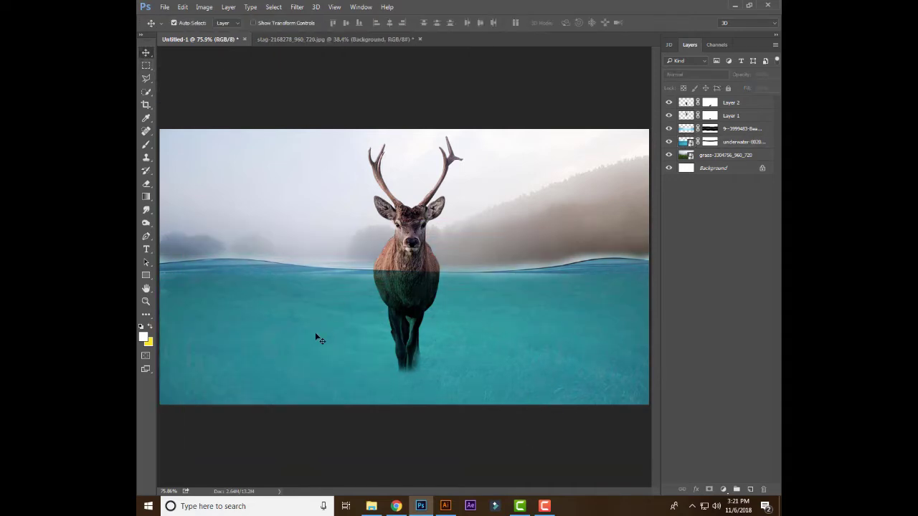
{"action": "left_click", "coordinate": [669, 141]}
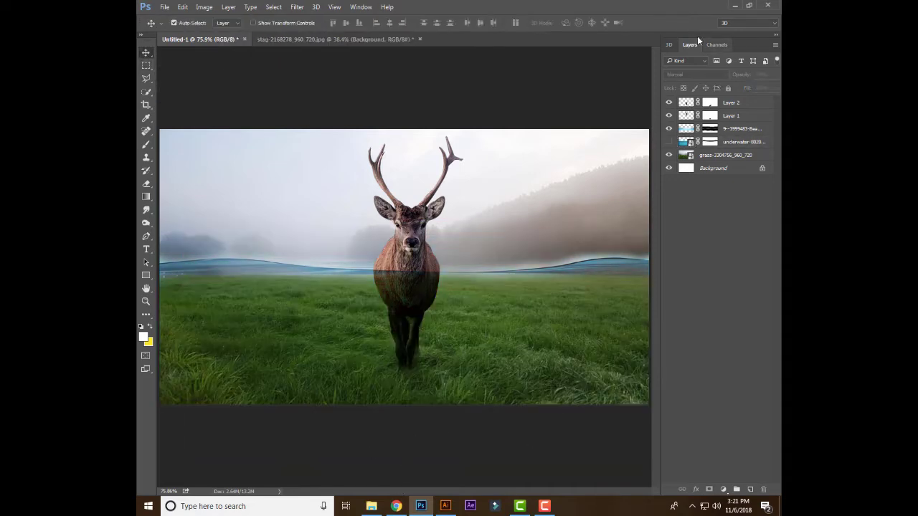
{"action": "left_click", "coordinate": [372, 506]}
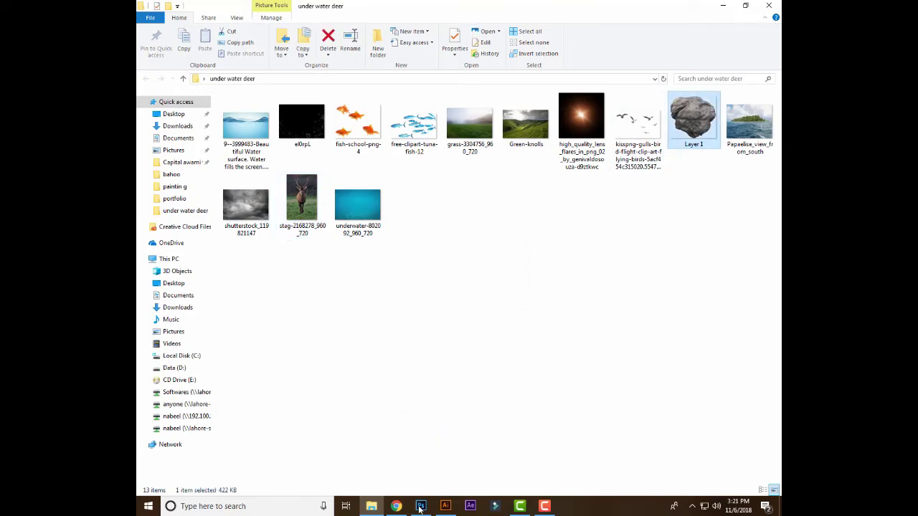
{"action": "left_click_drag", "start_coordinate": [692, 118], "coordinate": [240, 359]}
{"action": "key", "text": "Return"}
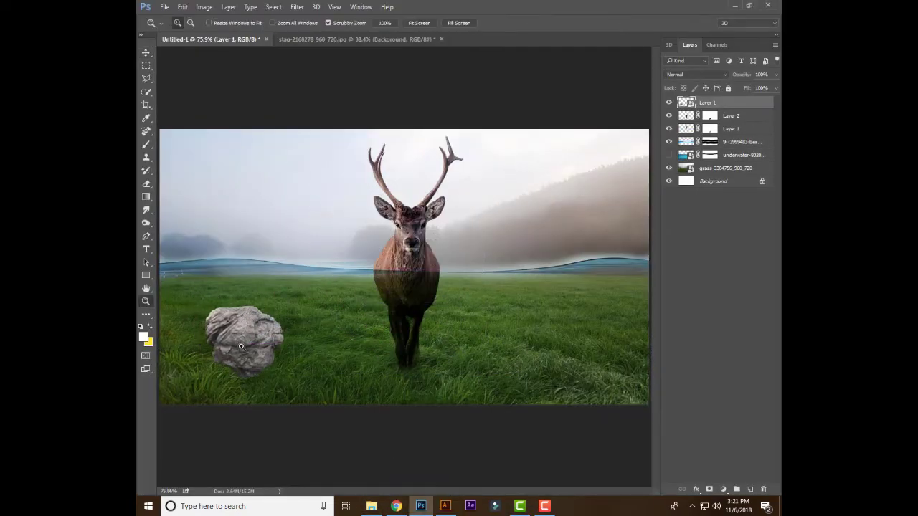
- Add a grey-filled Overlay layer clipped to the rock
{"action": "key", "text": "ctrl+plus"}
{"action": "key", "text": "ctrl+plus"}
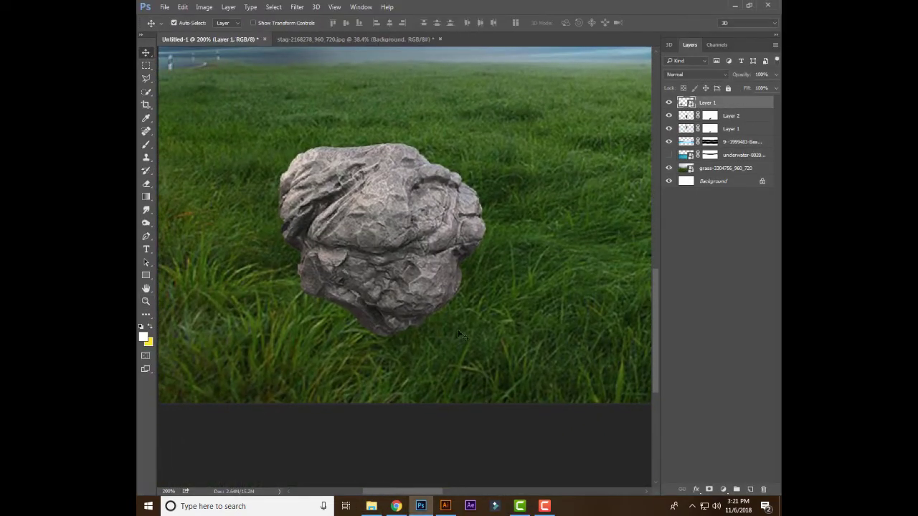
{"action": "left_click", "coordinate": [750, 489]}
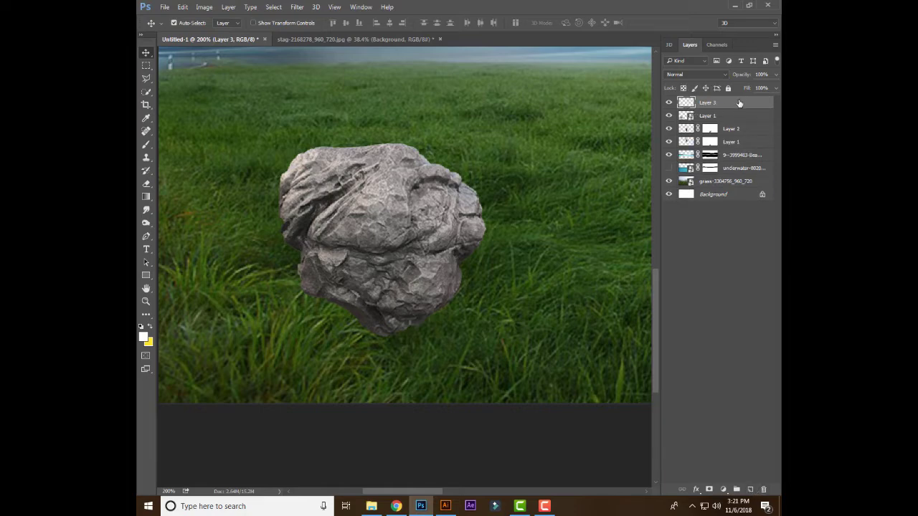
{"action": "right_click", "coordinate": [738, 103]}
{"action": "left_click", "coordinate": [645, 217]}
{"action": "left_click", "coordinate": [182, 7]}
{"action": "left_click", "coordinate": [201, 169]}
{"action": "key", "text": "Return"}
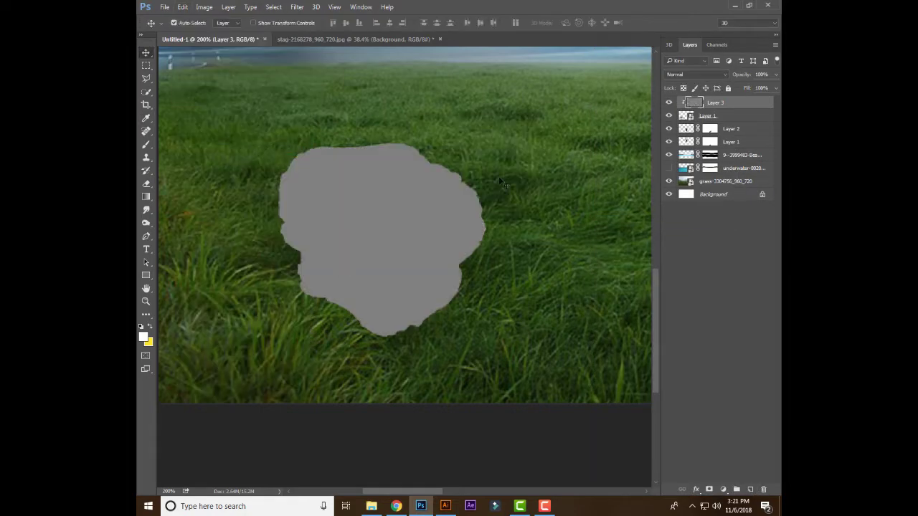
{"action": "left_click", "coordinate": [693, 74]}
{"action": "left_click", "coordinate": [681, 167]}
- Dodge highlights and burn shadows on the rock's surface
{"action": "left_click", "coordinate": [147, 223]}
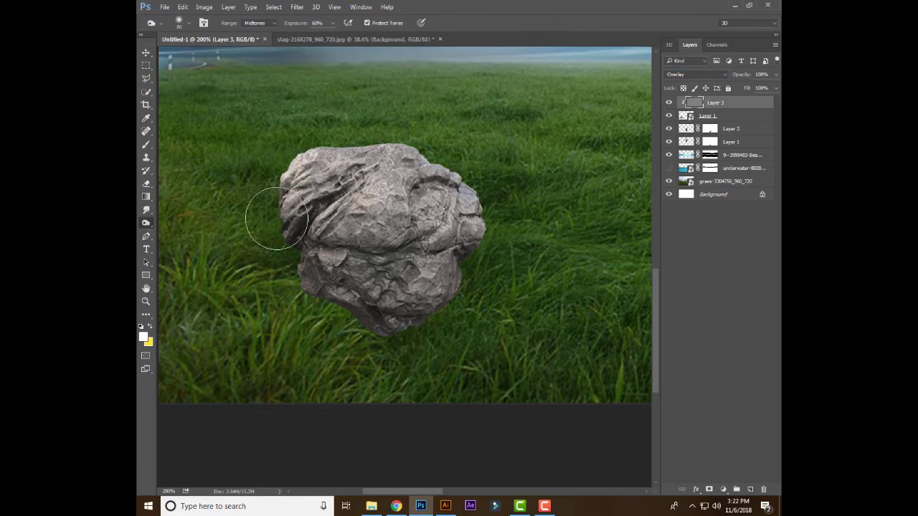
{"action": "left_click_drag", "start_coordinate": [266, 205], "coordinate": [454, 262]}
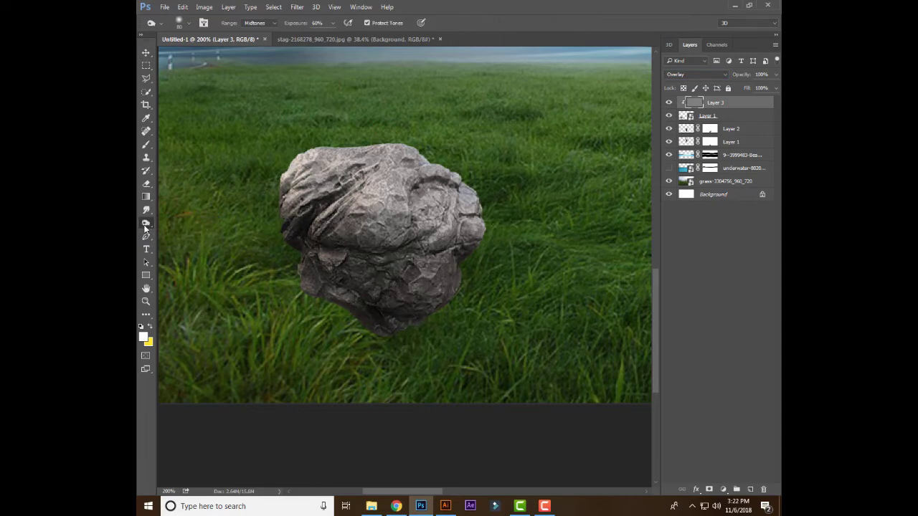
{"action": "right_click", "coordinate": [146, 228]}
{"action": "left_click", "coordinate": [180, 233]}
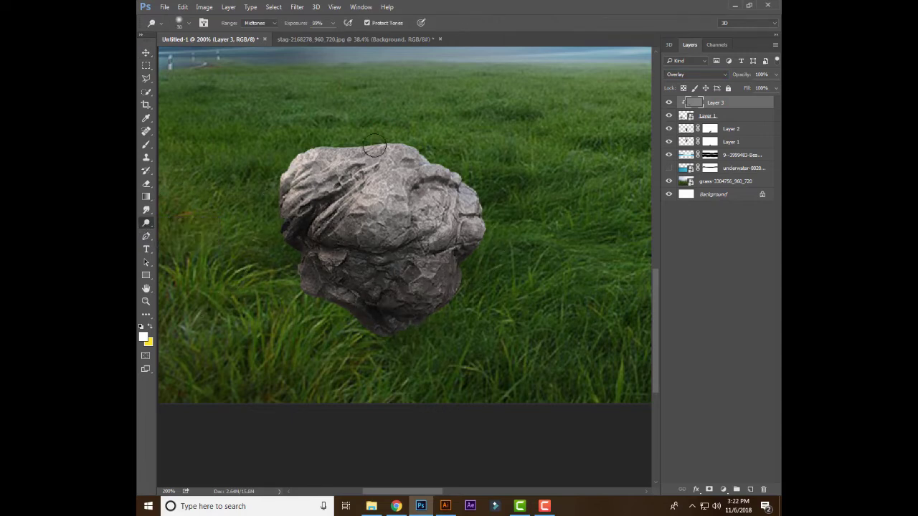
{"action": "left_click", "coordinate": [145, 53]}
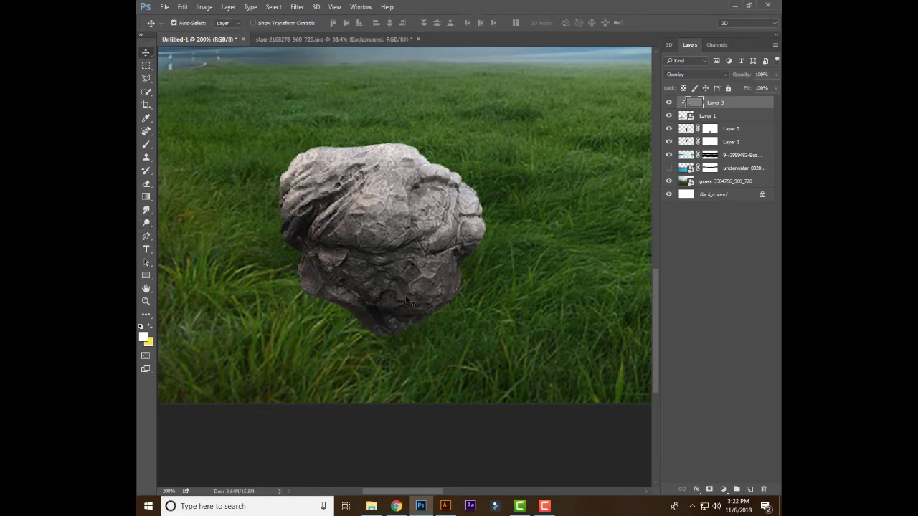
- Mask the rock layer and brush black over its base to blend it into the grass
{"action": "left_click", "coordinate": [709, 489]}
{"action": "key", "text": "b"}
{"action": "mouse_move", "coordinate": [365, 337]}
{"action": "left_mouse_down"}
{"action": "mouse_move", "coordinate": [460, 304]}
{"action": "mouse_move", "coordinate": [287, 277]}
{"action": "mouse_move", "coordinate": [286, 236]}
{"action": "left_mouse_up"}
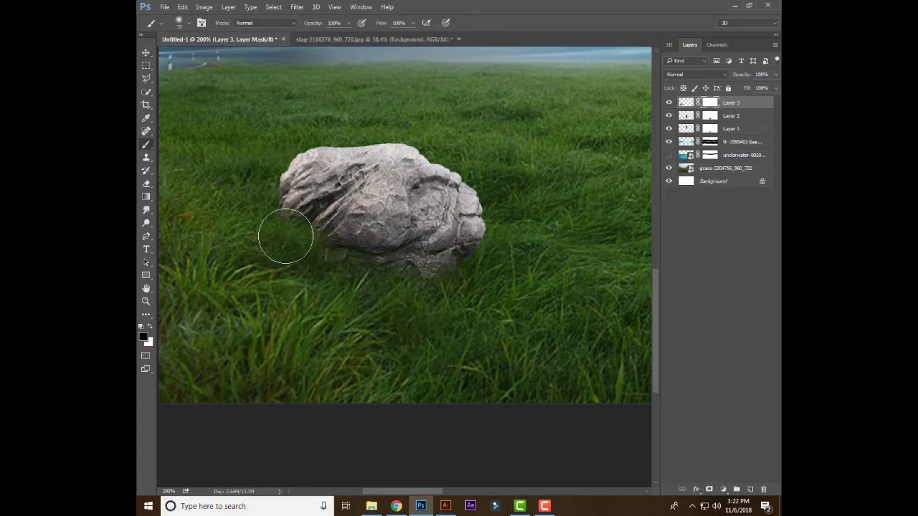
{"action": "key", "text": "ctrl+minus"}
- Move the rock down-left and make a smaller copy of it to the right
{"action": "key", "text": "v"}
{"action": "left_click_drag", "start_coordinate": [391, 241], "coordinate": [371, 272]}
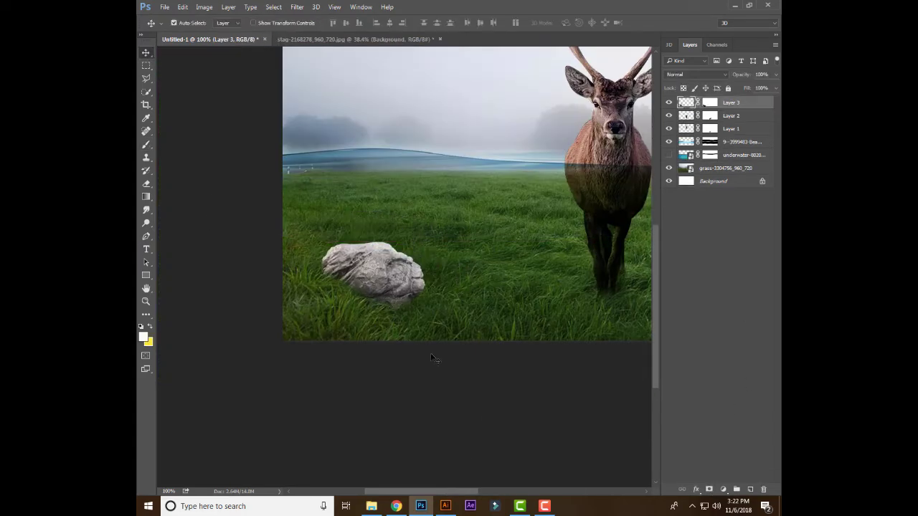
{"action": "scroll", "coordinate": [430, 353], "scroll_direction": "right", "scroll_amount": 3}
{"action": "left_click_drag", "start_coordinate": [298, 304], "coordinate": [399, 293]}
{"action": "key", "text": "ctrl+t"}
{"action": "mouse_move", "coordinate": [445, 326]}
{"action": "left_mouse_down"}
{"action": "mouse_move", "coordinate": [416, 312]}
{"action": "mouse_move", "coordinate": [595, 260]}
{"action": "mouse_move", "coordinate": [553, 279]}
{"action": "mouse_move", "coordinate": [522, 251]}
{"action": "left_mouse_up"}
{"action": "key", "text": "Return"}
- Place a second small rock copy further right in the meadow
{"action": "mouse_move", "coordinate": [522, 250]}
{"action": "left_mouse_down"}
{"action": "mouse_move", "coordinate": [598, 323]}
{"action": "mouse_move", "coordinate": [593, 278]}
{"action": "left_mouse_up"}
{"action": "key", "text": "ctrl+0"}
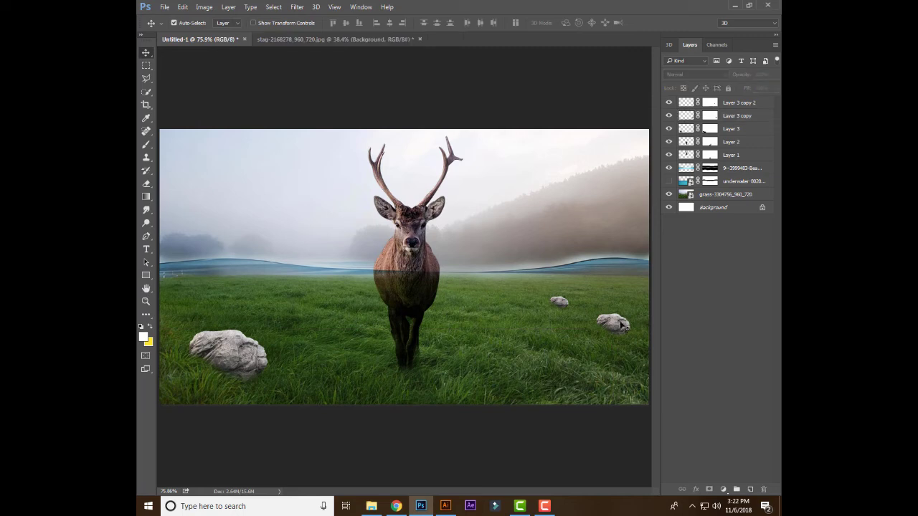
{"action": "left_click_drag", "start_coordinate": [558, 302], "coordinate": [554, 308]}
{"action": "right_click", "coordinate": [553, 308]}
{"action": "key", "text": "Escape"}
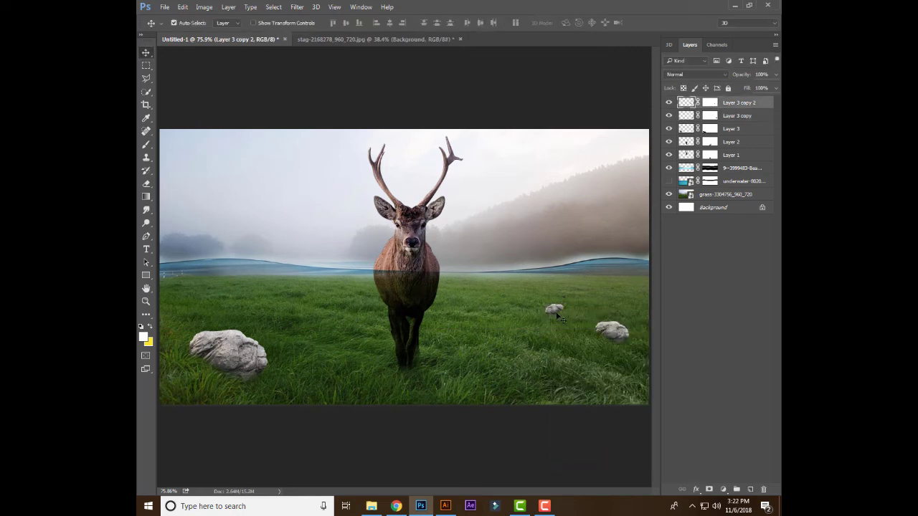
- Target the rock copies' layer masks with a black brush ready
{"action": "key", "text": "b"}
{"action": "key", "text": "ctrl+z"}
{"action": "key", "text": "v"}
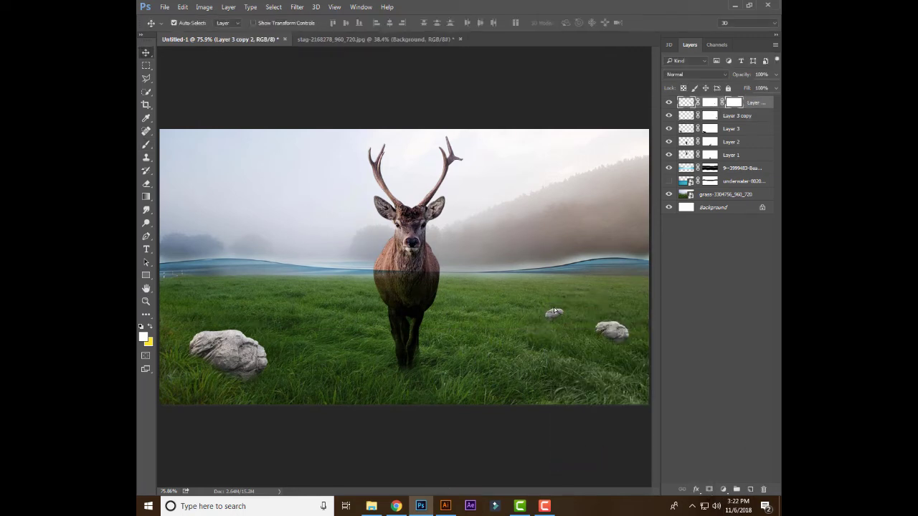
{"action": "left_click", "coordinate": [710, 104]}
{"action": "key", "text": "b"}
{"action": "key", "text": "d"}
{"action": "key", "text": "alt+bracketleft"}
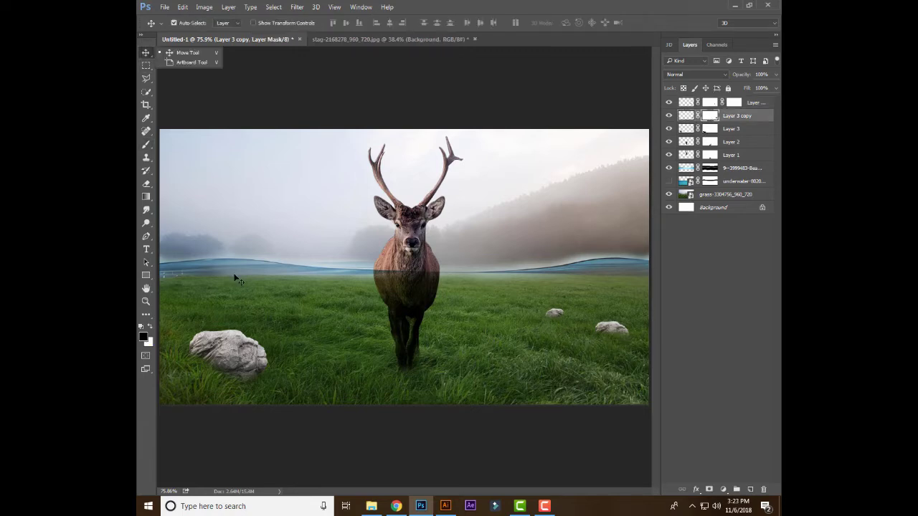
- Shrink the lower-left rock and bring the fish-school image into the composite
{"action": "key", "text": "ctrl+t"}
{"action": "left_click_drag", "start_coordinate": [267, 329], "coordinate": [252, 343]}
{"action": "key", "text": "Return"}
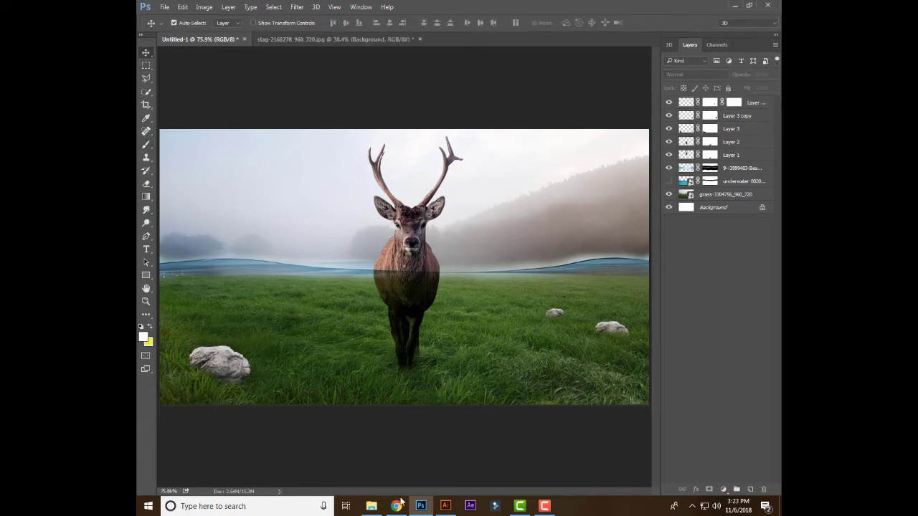
{"action": "left_click", "coordinate": [371, 506]}
{"action": "left_click_drag", "start_coordinate": [358, 121], "coordinate": [344, 348]}
- Shrink the orange fish school beside the left rock and commit its placement
{"action": "mouse_move", "coordinate": [505, 188]}
{"action": "left_mouse_down"}
{"action": "mouse_move", "coordinate": [440, 248]}
{"action": "mouse_move", "coordinate": [291, 344]}
{"action": "left_mouse_up"}
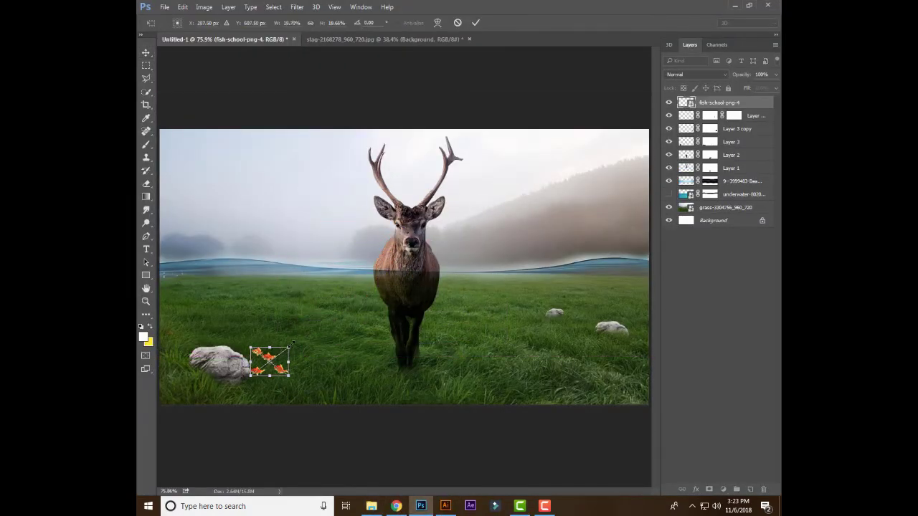
{"action": "key", "text": "Return"}
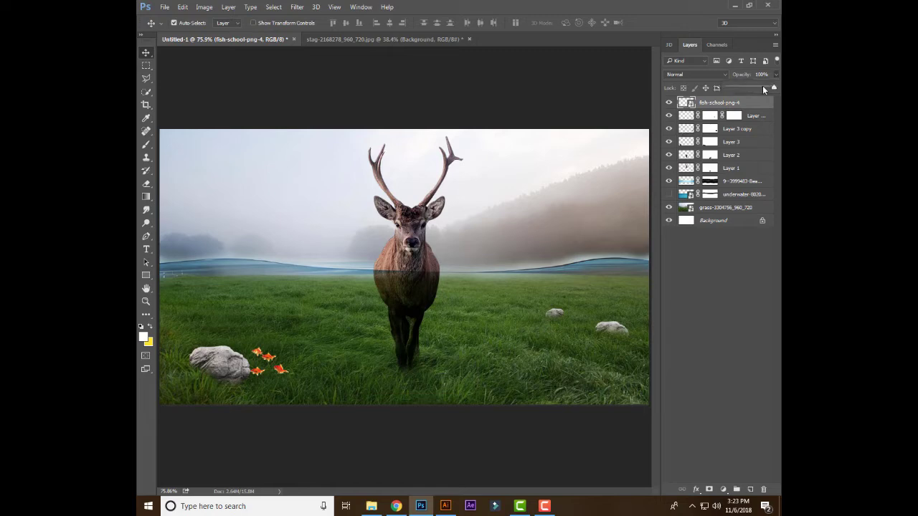
{"action": "left_click", "coordinate": [527, 414]}
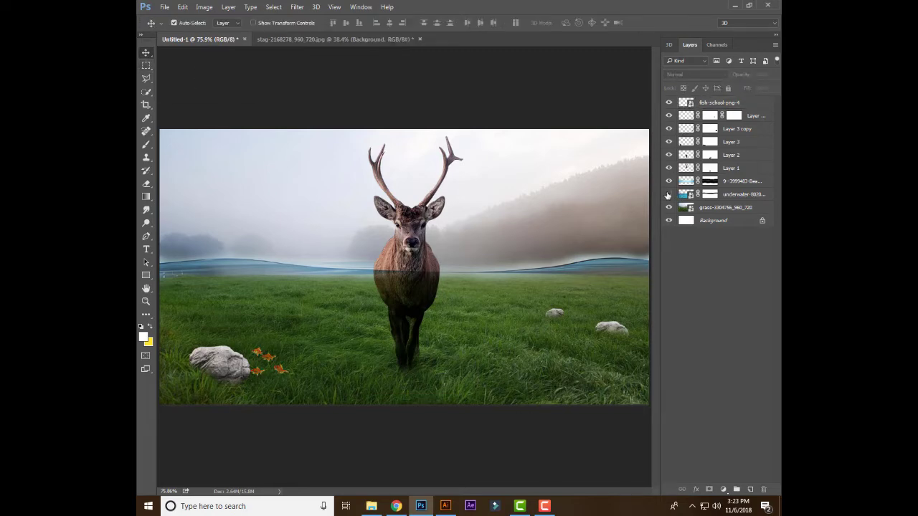
- Show the underwater layer and move Layer 2, the deer's lower half, beneath it
{"action": "left_click", "coordinate": [667, 195]}
{"action": "left_click", "coordinate": [481, 381]}
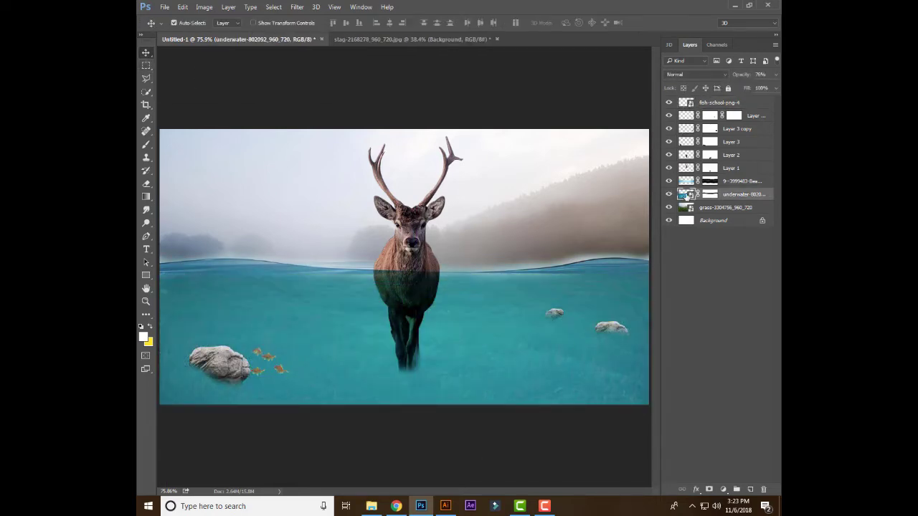
{"action": "left_click", "coordinate": [409, 292]}
{"action": "key", "text": "ctrl+bracketleft"}
{"action": "key", "text": "ctrl+bracketleft"}
{"action": "key", "text": "ctrl+bracketleft"}
{"action": "left_click", "coordinate": [500, 427]}
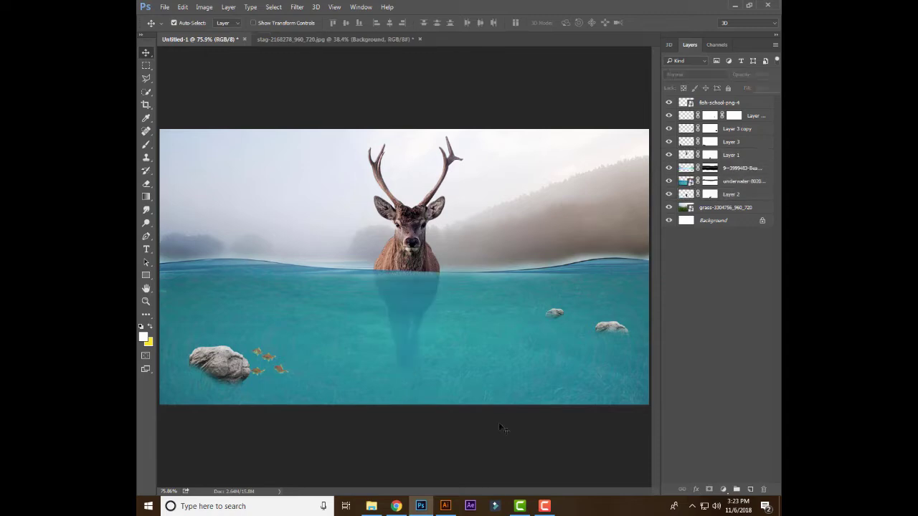
{"action": "left_click", "coordinate": [509, 343]}
{"action": "key", "text": "ctrl+shift+bracketright"}
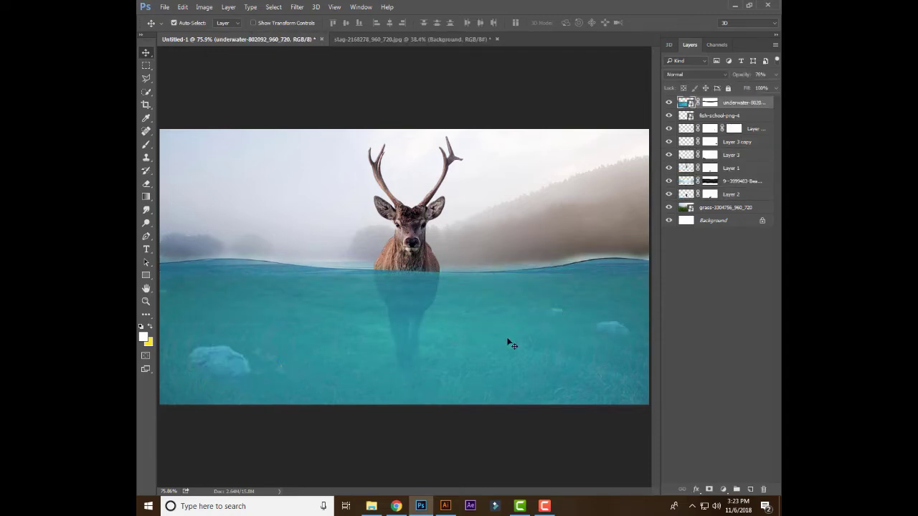
{"action": "key", "text": "ctrl+z"}
- Bring both water layers, the surface and the underwater, to the top of the stack
{"action": "left_click", "coordinate": [731, 168]}
{"action": "left_click", "coordinate": [738, 180], "text": "shift"}
{"action": "key", "text": "ctrl+shift+bracketright"}
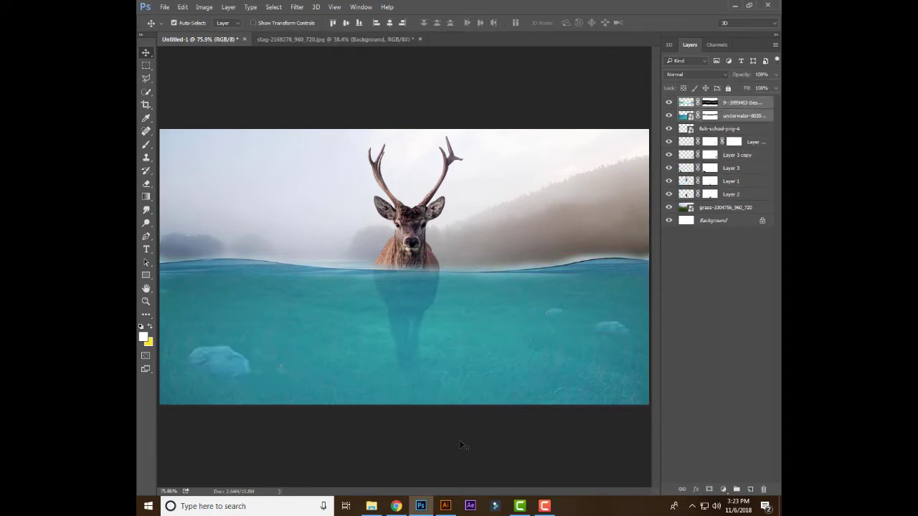
{"action": "left_click", "coordinate": [462, 446]}
{"action": "left_click", "coordinate": [380, 369]}
- Lower the underwater layer's opacity to 45% so the grass shows through
{"action": "left_click", "coordinate": [775, 74]}
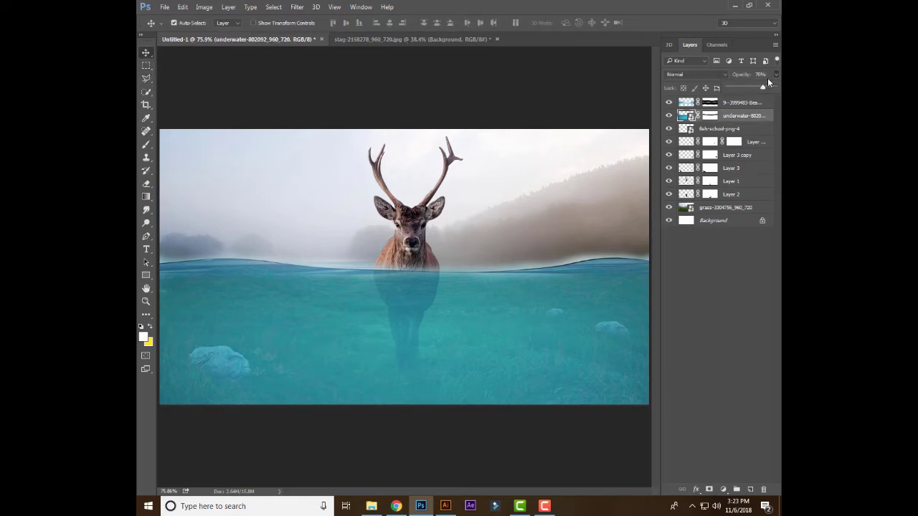
{"action": "left_click_drag", "start_coordinate": [762, 86], "coordinate": [748, 88]}
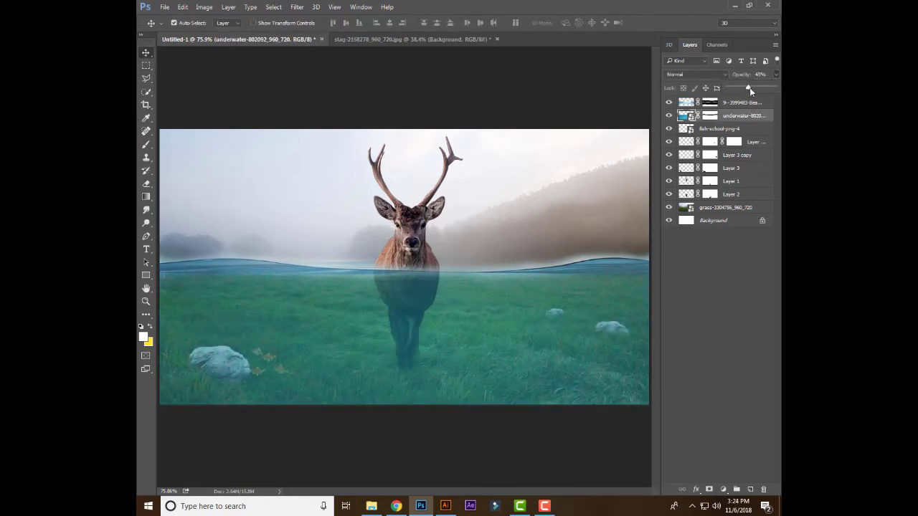
{"action": "left_click", "coordinate": [555, 439]}
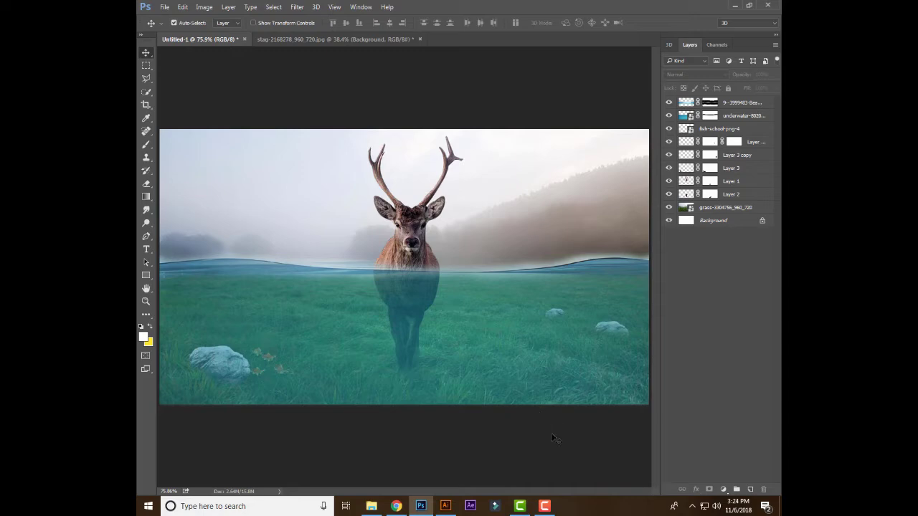
{"action": "left_click", "coordinate": [372, 506]}
- Bring in the tuna image, shrink it and move it to the lower right water
{"action": "mouse_move", "coordinate": [415, 122]}
{"action": "left_mouse_down"}
{"action": "mouse_move", "coordinate": [420, 510]}
{"action": "mouse_move", "coordinate": [401, 272]}
{"action": "left_mouse_up"}
{"action": "left_click_drag", "start_coordinate": [593, 165], "coordinate": [460, 237]}
{"action": "key", "text": "Return"}
{"action": "left_click_drag", "start_coordinate": [394, 244], "coordinate": [570, 312]}
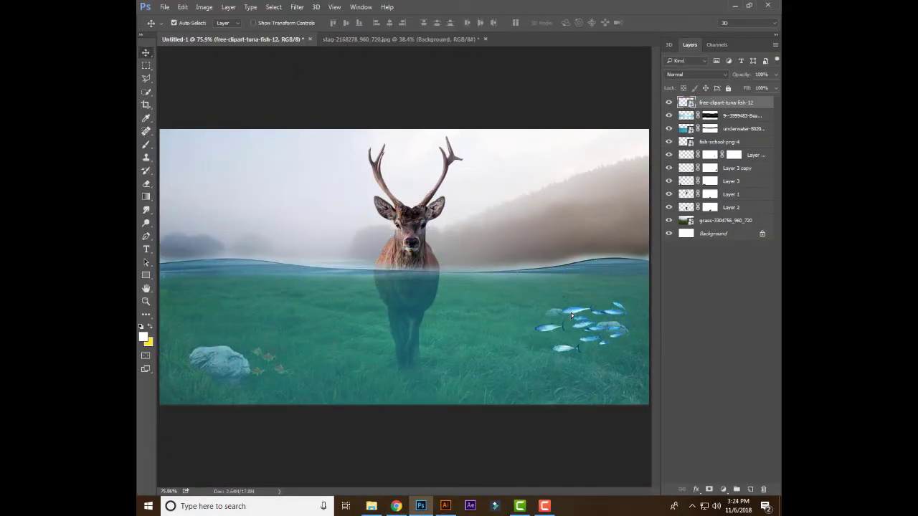
- Try Multiply on the tuna layer, revert to Normal, and fade it to about 57% opacity
{"action": "left_click", "coordinate": [691, 75]}
{"action": "left_click", "coordinate": [688, 101]}
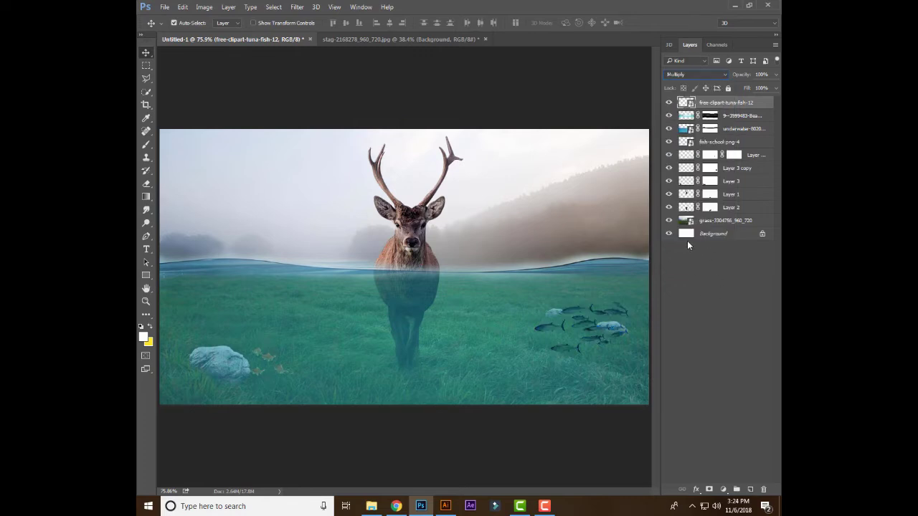
{"action": "left_click", "coordinate": [691, 75]}
{"action": "left_click", "coordinate": [678, 82]}
{"action": "mouse_move", "coordinate": [588, 331]}
{"action": "left_mouse_down"}
{"action": "mouse_move", "coordinate": [598, 329]}
{"action": "mouse_move", "coordinate": [582, 363]}
{"action": "left_mouse_up"}
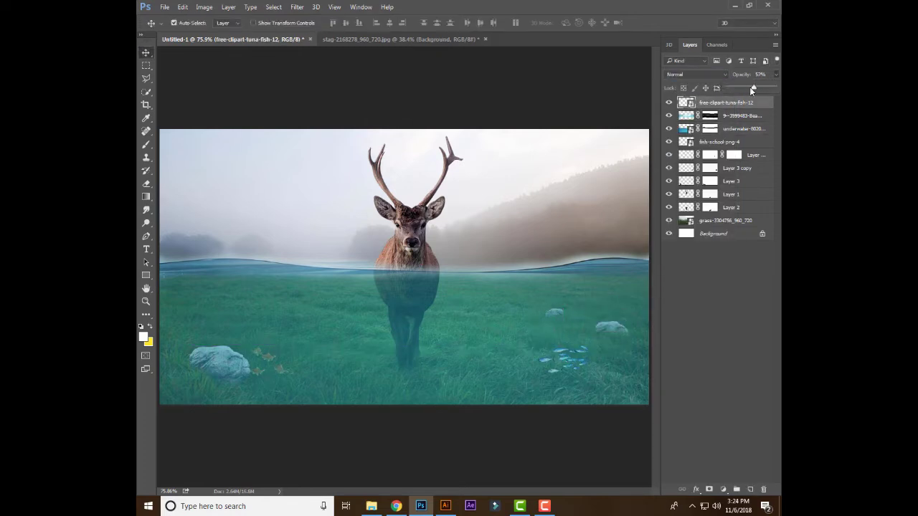
- Drag the black el0rpL bubbles image onto the centre of the canvas
{"action": "left_click", "coordinate": [552, 438]}
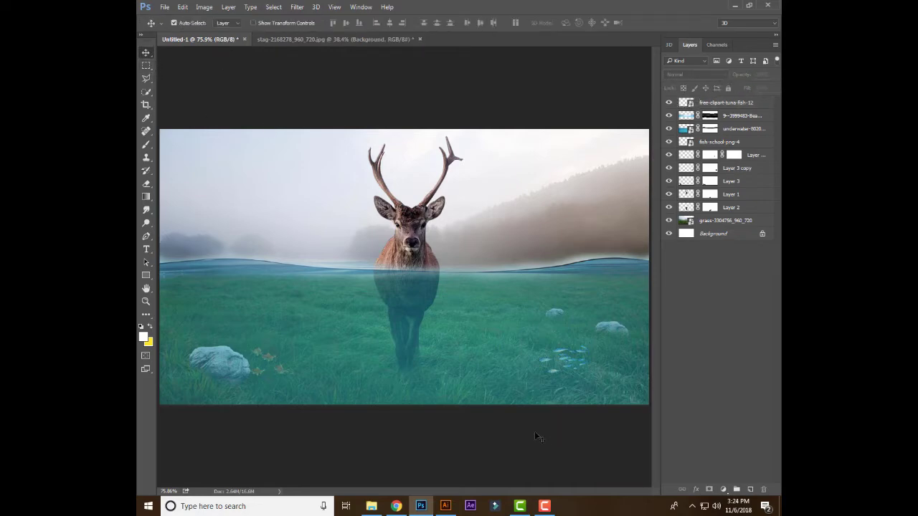
{"action": "left_click", "coordinate": [371, 507]}
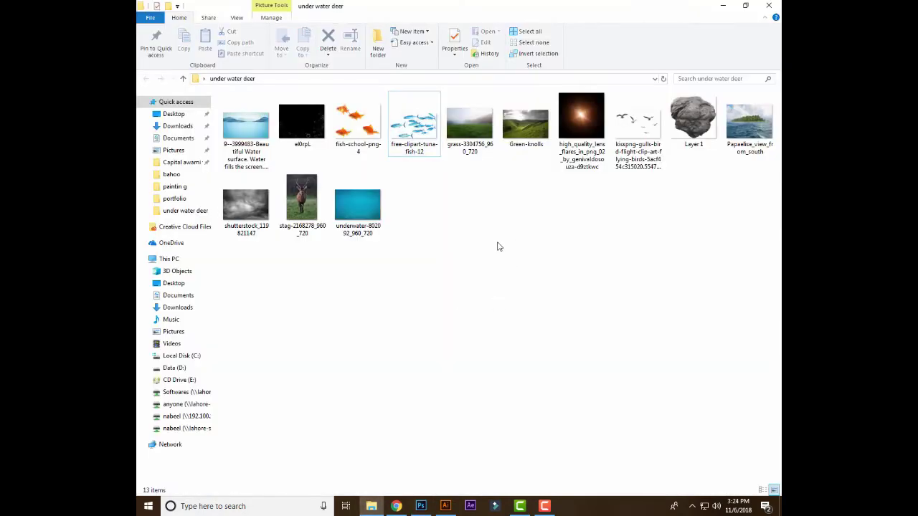
{"action": "left_click_drag", "start_coordinate": [301, 122], "coordinate": [387, 306]}
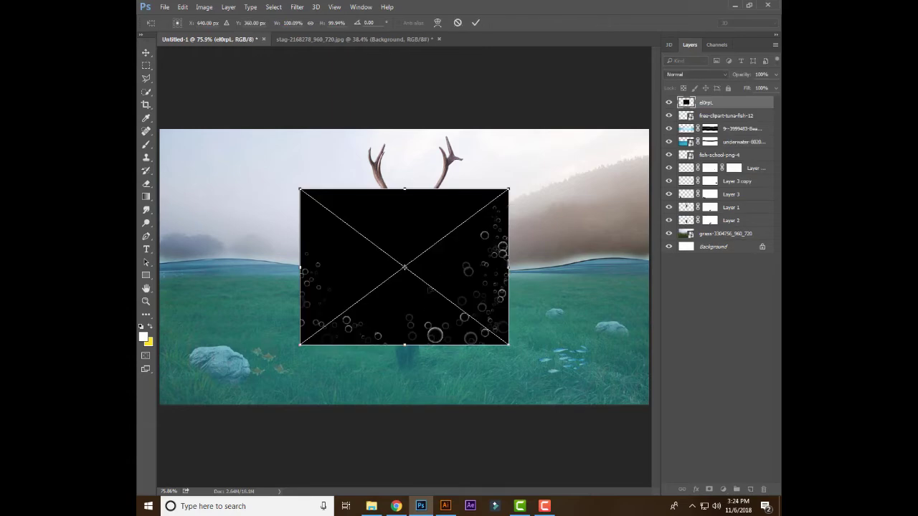
- Rasterize the bubbles layer and delete its empty left part with a rectangular selection
{"action": "right_click", "coordinate": [714, 111]}
{"action": "left_click", "coordinate": [566, 237]}
{"action": "left_click", "coordinate": [145, 65]}
{"action": "left_click", "coordinate": [193, 64]}
{"action": "left_click_drag", "start_coordinate": [162, 150], "coordinate": [397, 387]}
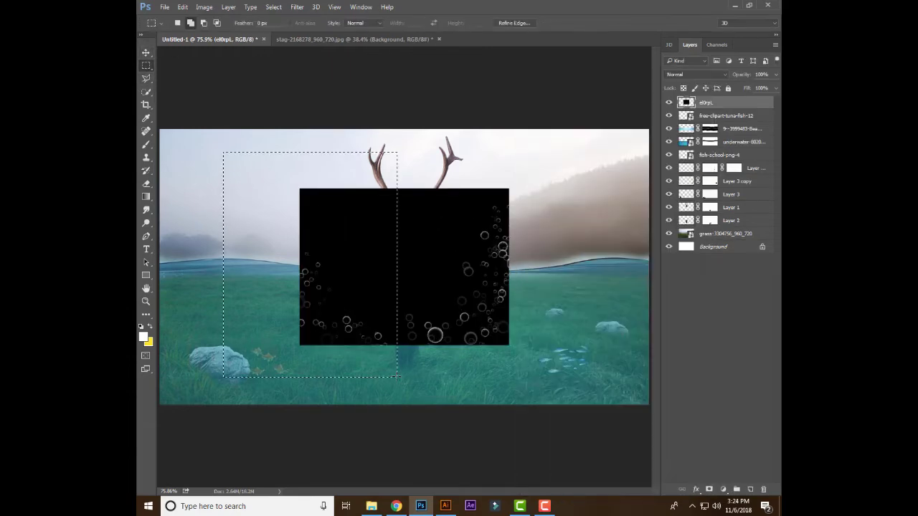
{"action": "key", "text": "Delete"}
- Set the bubbles layer to Screen blending and move it toward the bottom centre
{"action": "key", "text": "v"}
{"action": "left_click", "coordinate": [696, 74]}
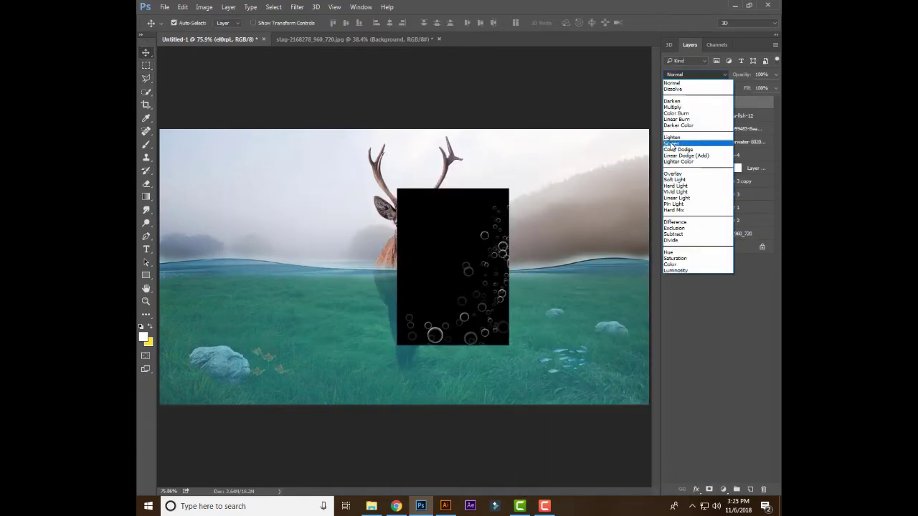
{"action": "left_click", "coordinate": [676, 144]}
{"action": "mouse_move", "coordinate": [471, 275]}
{"action": "left_mouse_down"}
{"action": "mouse_move", "coordinate": [414, 368]}
{"action": "mouse_move", "coordinate": [278, 351]}
{"action": "left_mouse_up"}
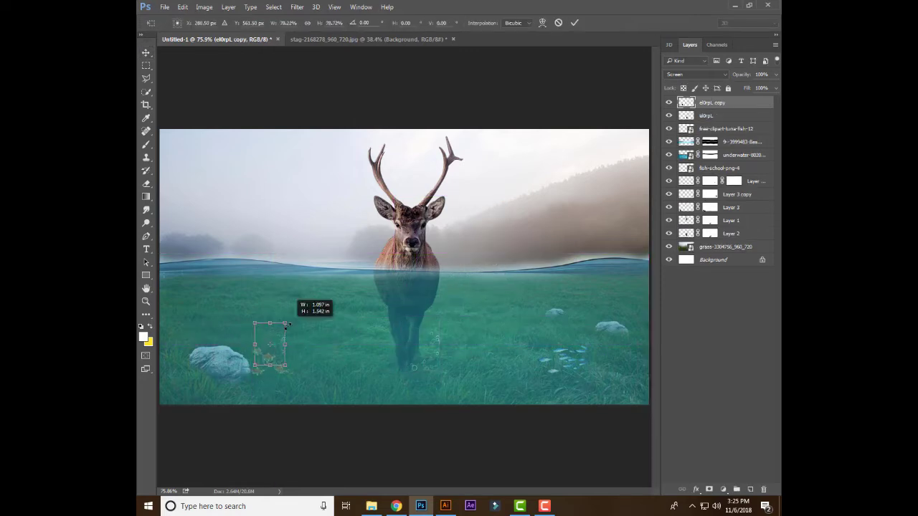
- Add a mask to the bubbles layer and duplicate it to create el0rpL copy 2
{"action": "left_click", "coordinate": [282, 351]}
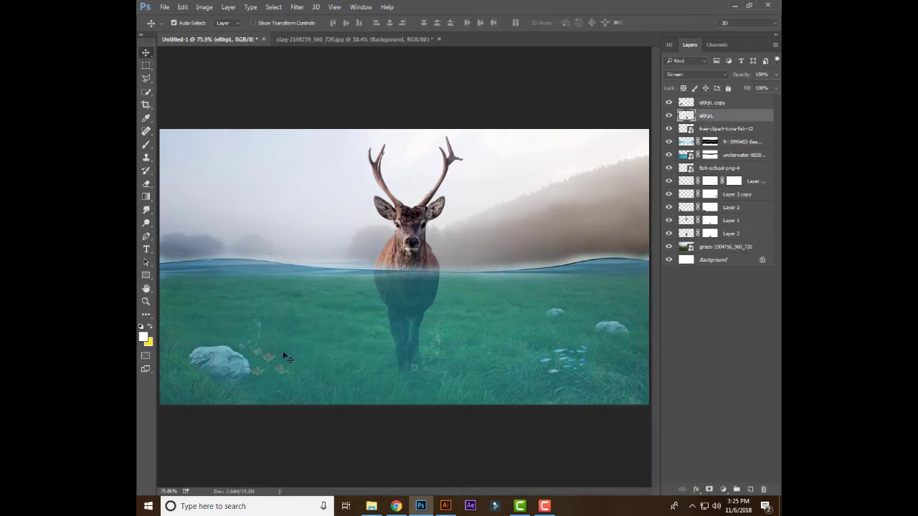
{"action": "left_click", "coordinate": [708, 489]}
{"action": "key", "text": "b"}
{"action": "key", "text": "d"}
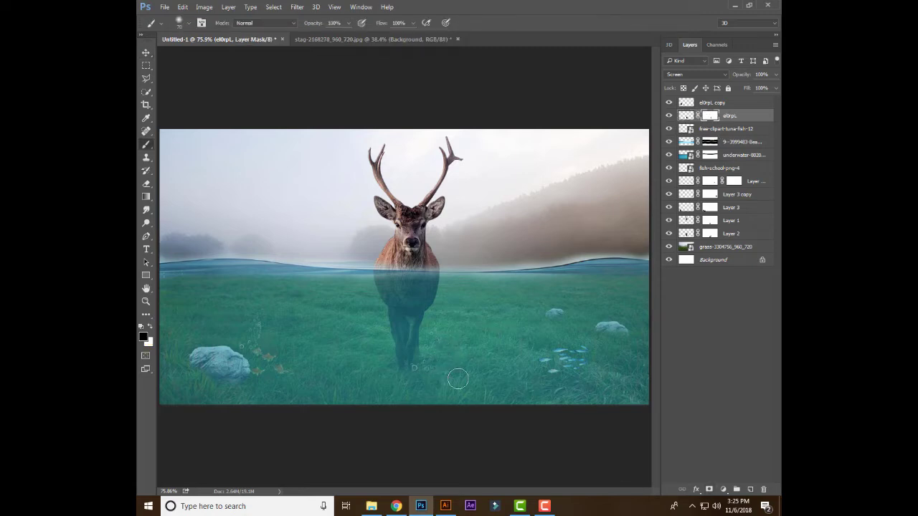
{"action": "key", "text": "v"}
{"action": "left_click_drag", "start_coordinate": [414, 369], "coordinate": [424, 352], "text": "alt"}
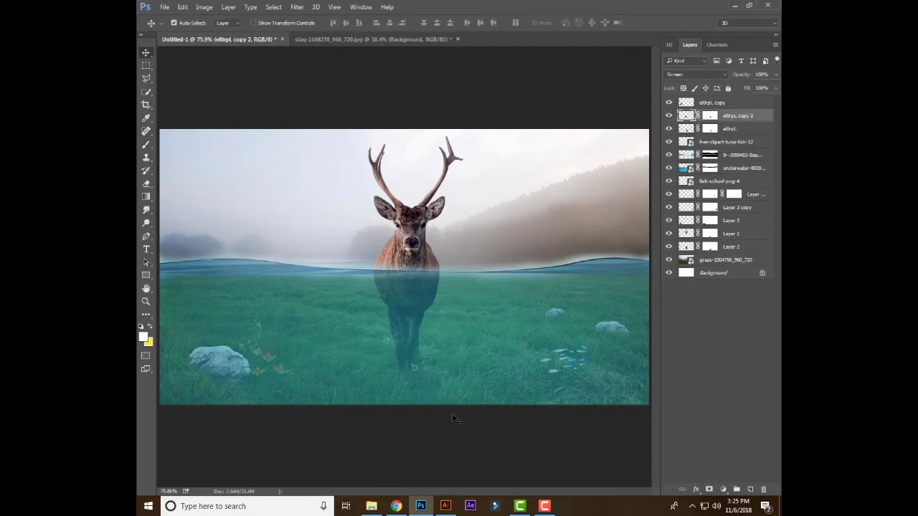
{"action": "left_click", "coordinate": [559, 439]}
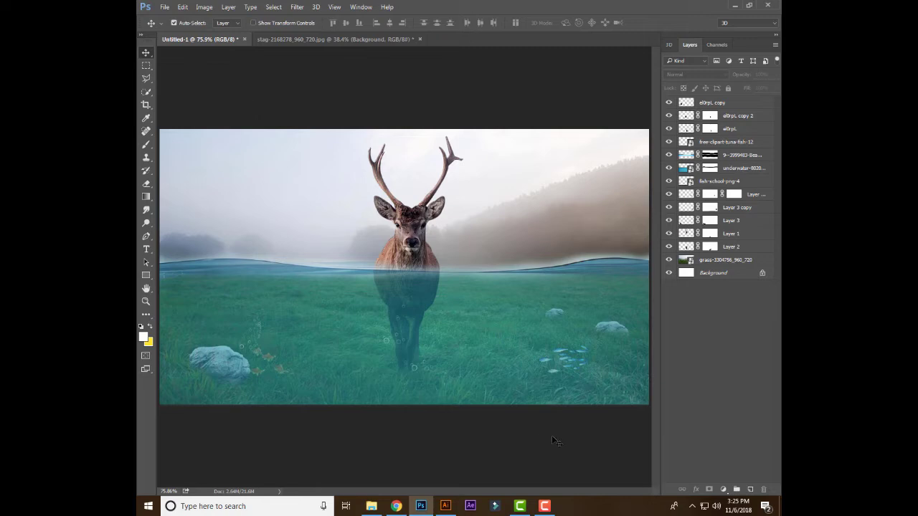
- Briefly hide the underwater layer to inspect the plain scene, then show it again
{"action": "left_click", "coordinate": [248, 345]}
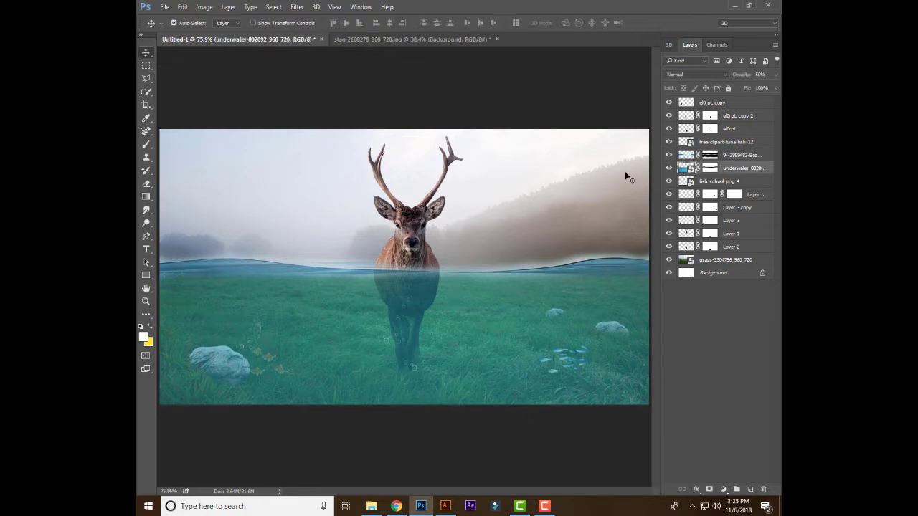
{"action": "left_click", "coordinate": [668, 167]}
{"action": "left_click", "coordinate": [731, 220]}
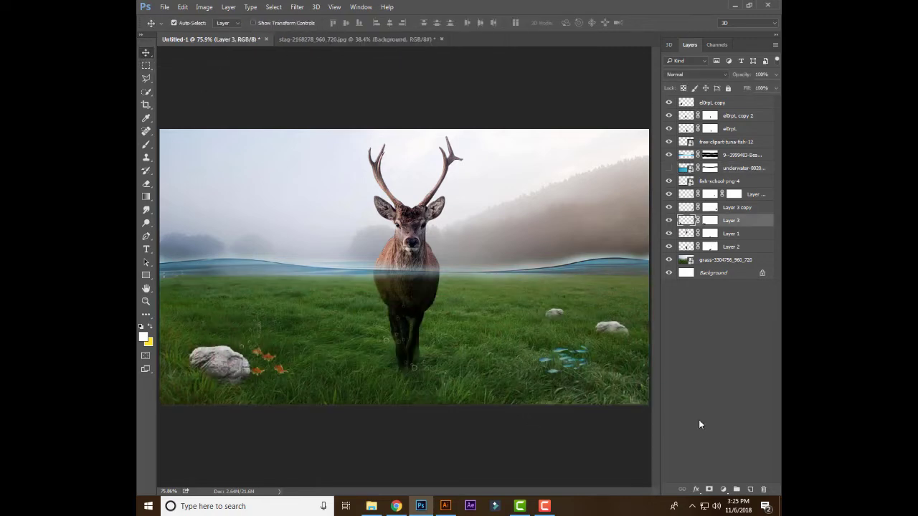
{"action": "left_click", "coordinate": [145, 223]}
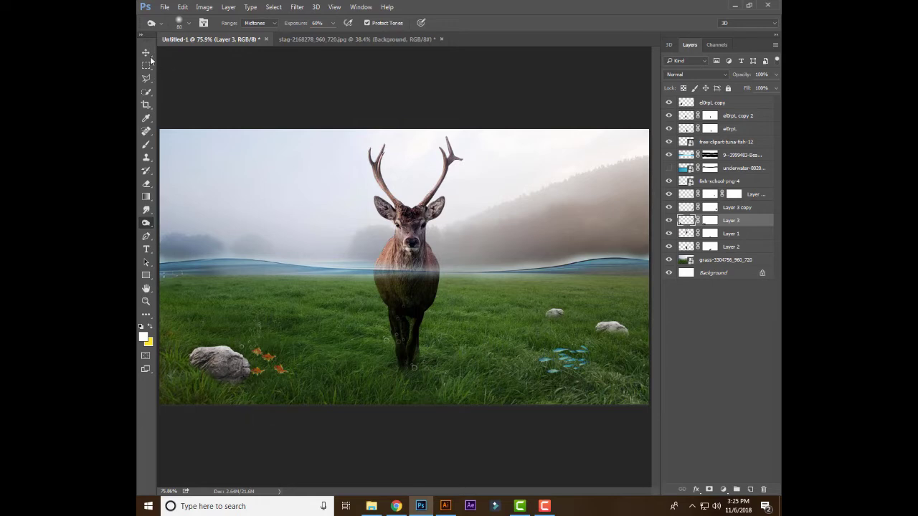
{"action": "key", "text": "v"}
{"action": "left_click", "coordinate": [668, 167]}
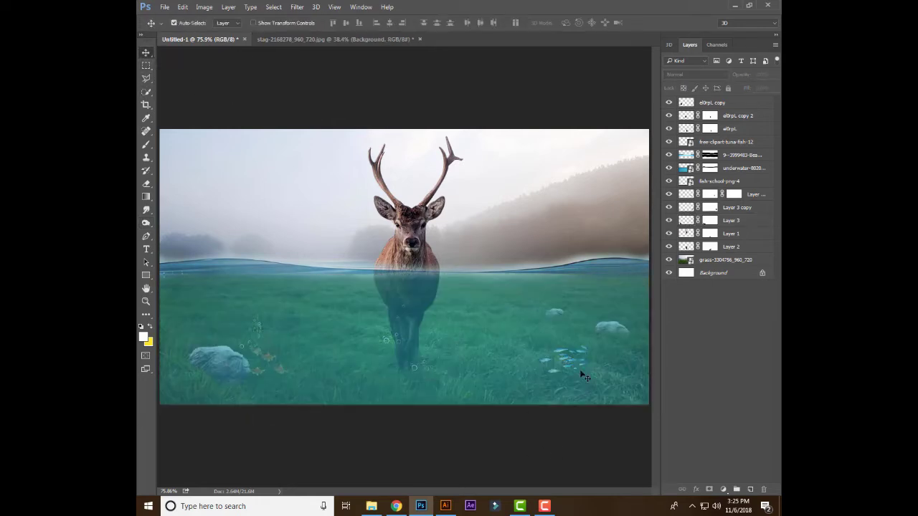
- Merge Layer 1 into the stag's Layer 4 and add a new empty Layer 5 above it
{"action": "left_click", "coordinate": [745, 233]}
{"action": "key", "text": "ctrl+1"}
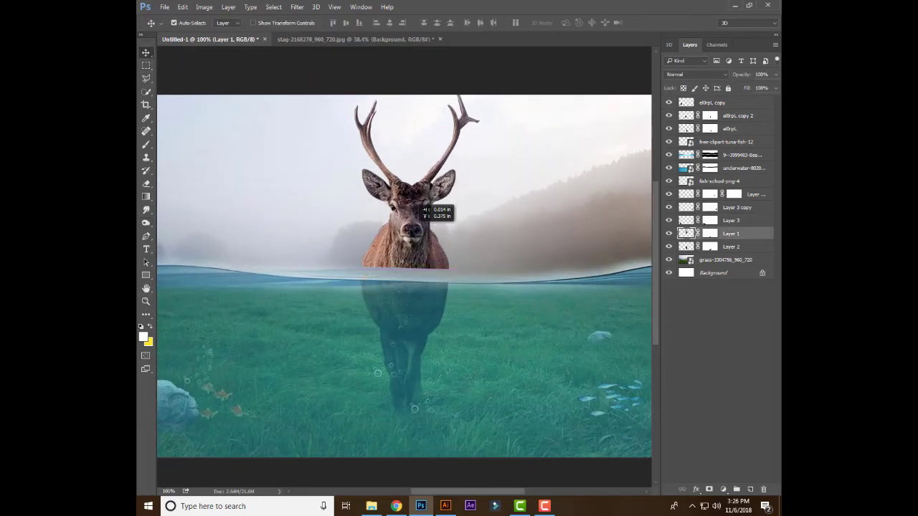
{"action": "key", "text": "Delete"}
{"action": "left_click", "coordinate": [750, 489]}
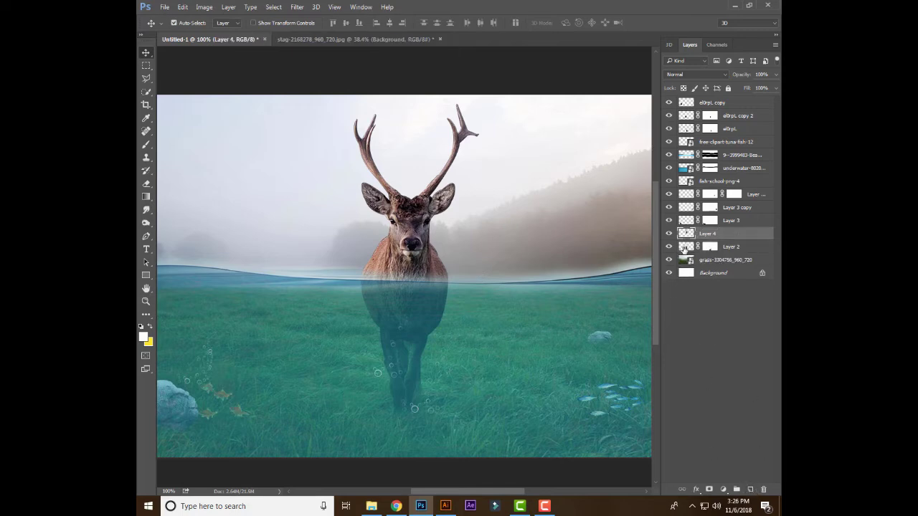
{"action": "left_click", "coordinate": [750, 489]}
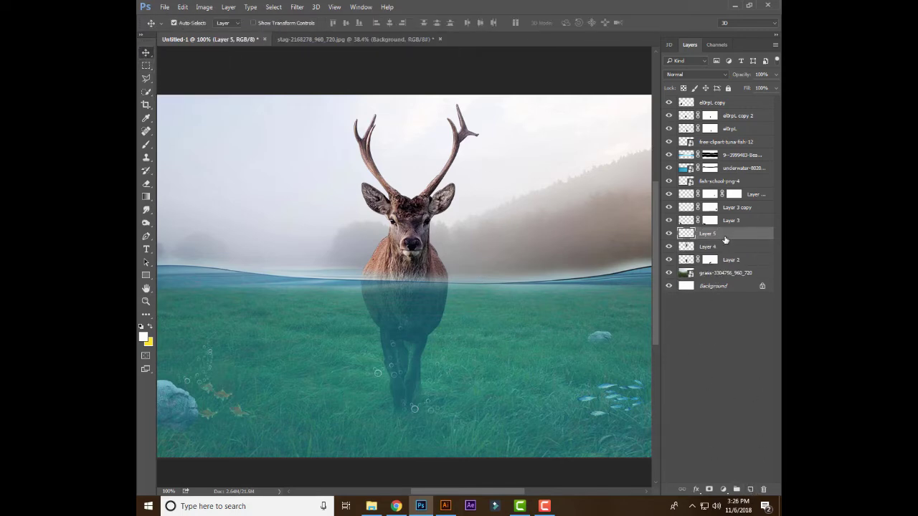
{"action": "right_click", "coordinate": [725, 239]}
- Clip Layer 5 to Layer 4, fill it with 50% gray, and set it to Overlay
{"action": "left_click", "coordinate": [652, 216]}
{"action": "left_click", "coordinate": [183, 7]}
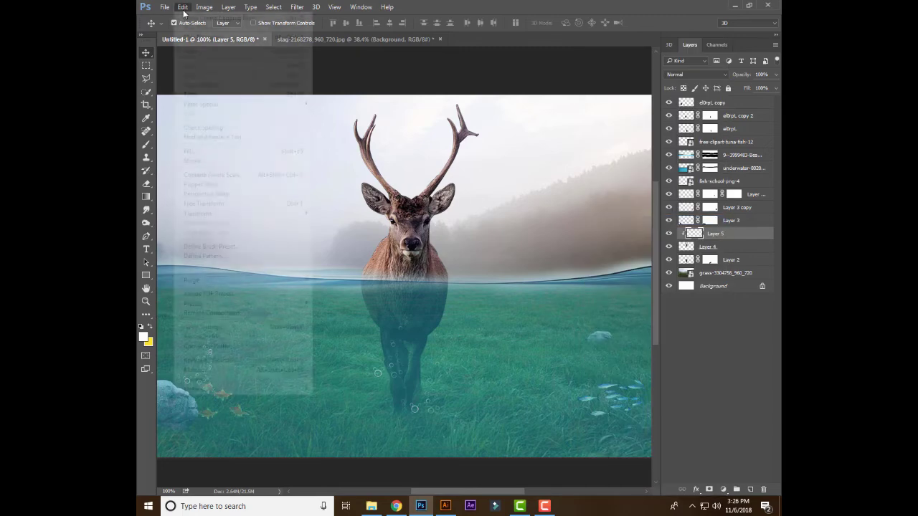
{"action": "left_click", "coordinate": [233, 151]}
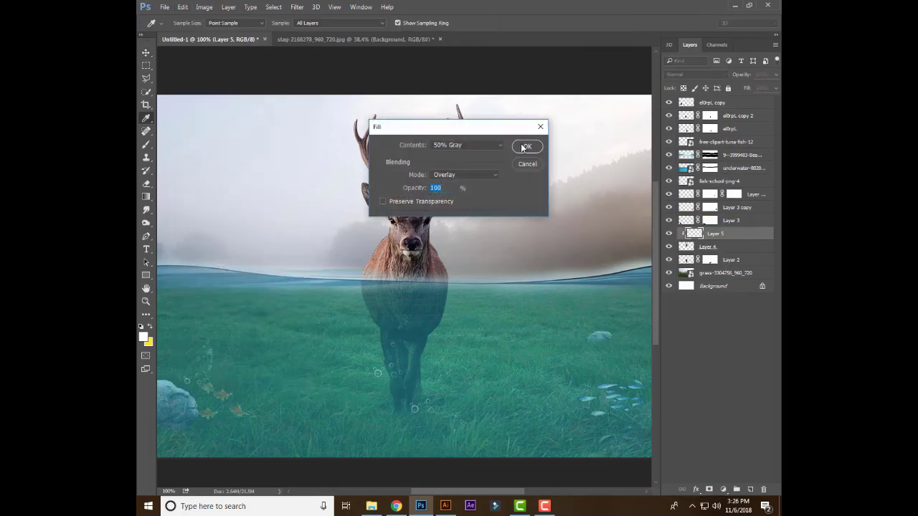
{"action": "left_click", "coordinate": [522, 148]}
{"action": "left_click", "coordinate": [695, 75]}
- With the Dodge Tool on Layer 5, brighten the stag's left neck edge
{"action": "left_click", "coordinate": [688, 153]}
{"action": "left_click", "coordinate": [145, 223]}
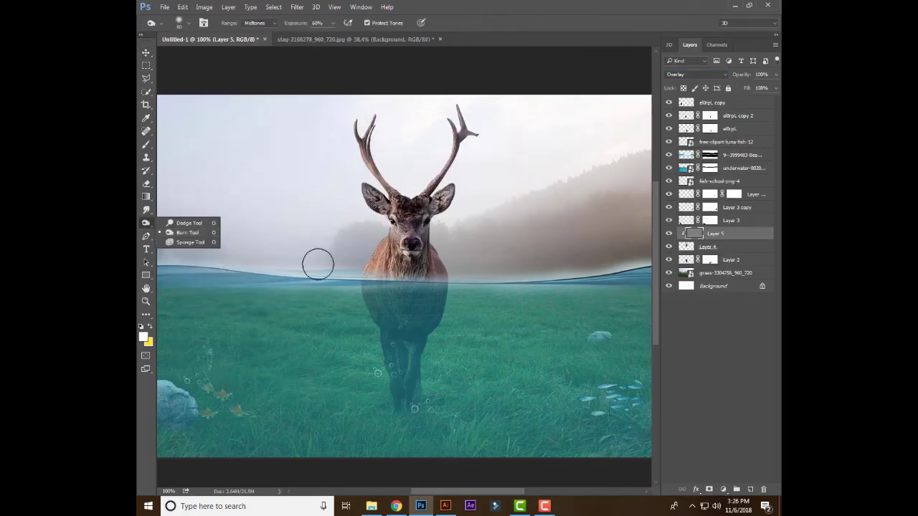
{"action": "left_click", "coordinate": [373, 271]}
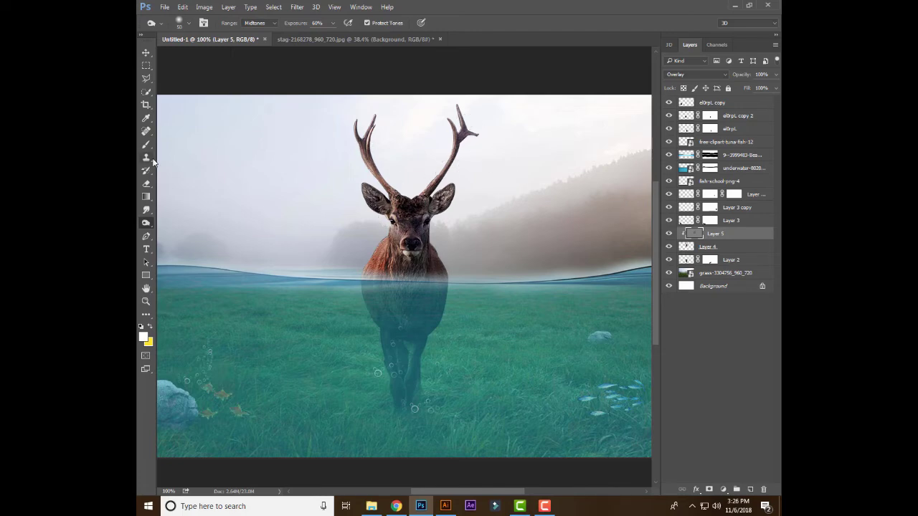
{"action": "left_click", "coordinate": [145, 52]}
{"action": "scroll", "coordinate": [403, 263], "scroll_direction": "up", "scroll_amount": 2}
{"action": "left_click", "coordinate": [404, 263]}
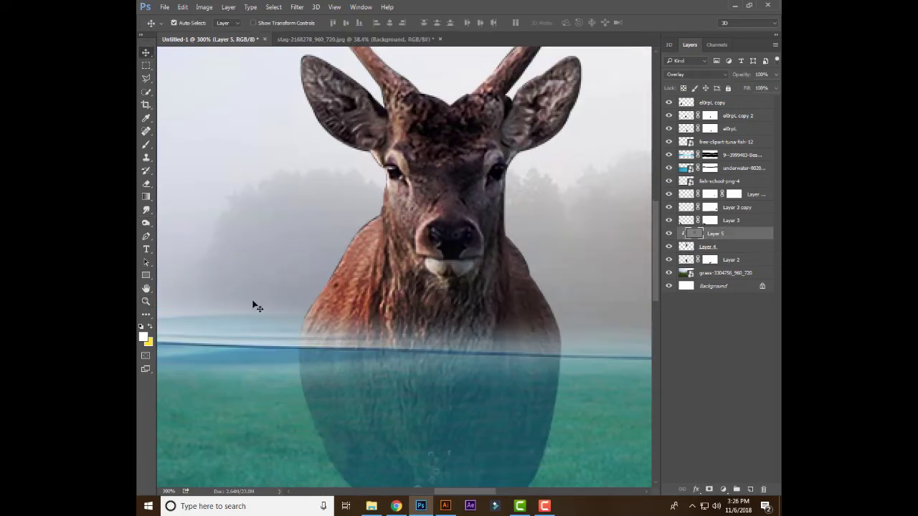
{"action": "right_click", "coordinate": [145, 222]}
{"action": "left_click", "coordinate": [178, 222]}
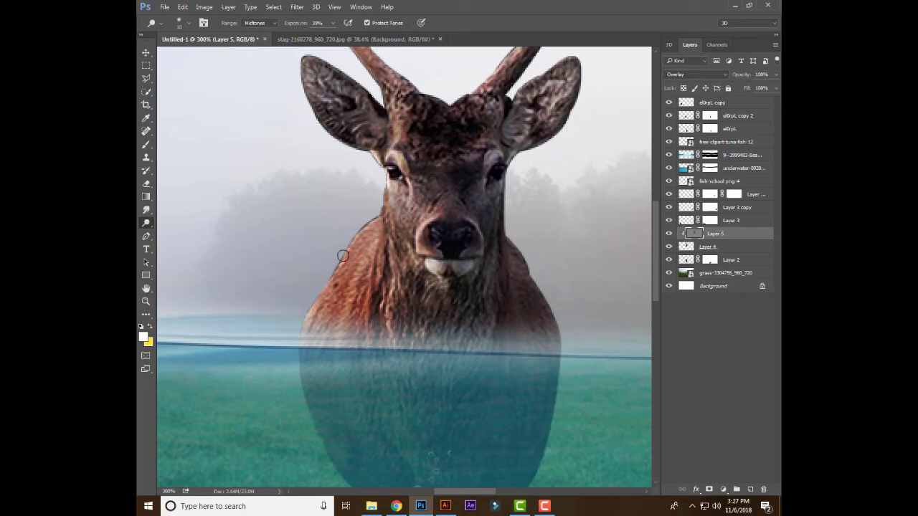
{"action": "left_click_drag", "start_coordinate": [381, 211], "coordinate": [324, 291]}
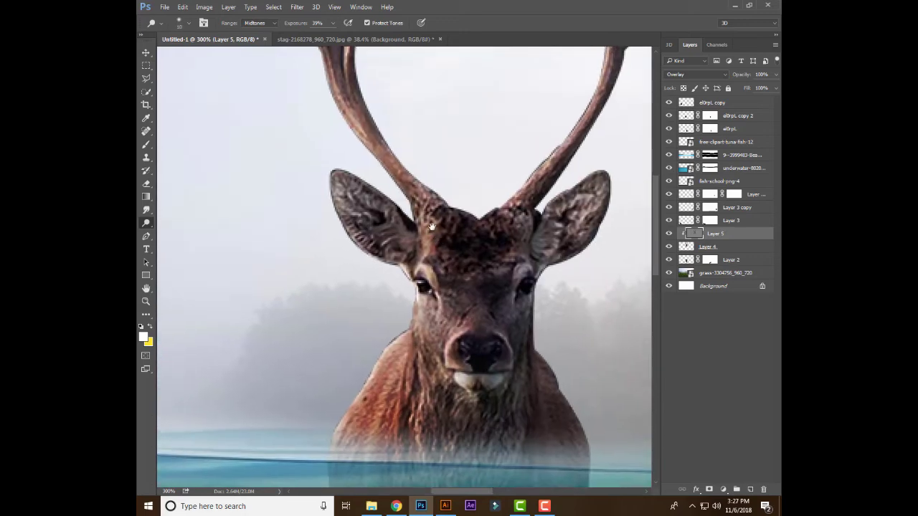
- Dodge the stag's antlers, brightening both the left and right antler tips
{"action": "left_click_drag", "start_coordinate": [313, 101], "coordinate": [438, 273]}
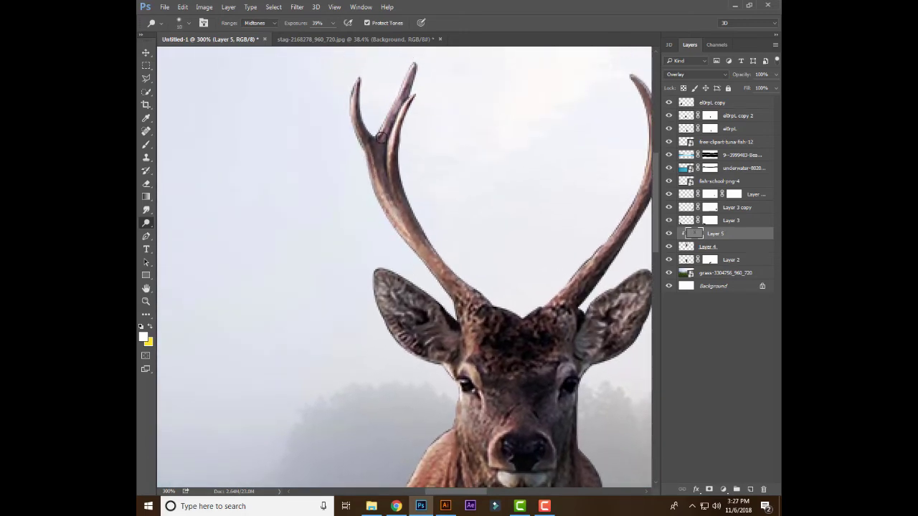
{"action": "left_click_drag", "start_coordinate": [380, 136], "coordinate": [409, 72]}
{"action": "left_click_drag", "start_coordinate": [409, 72], "coordinate": [347, 129]}
{"action": "left_click_drag", "start_coordinate": [573, 147], "coordinate": [599, 211]}
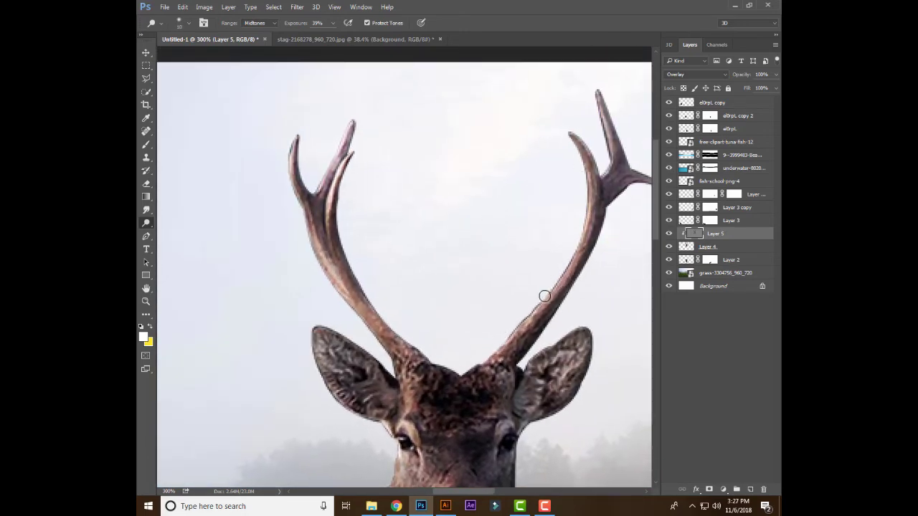
{"action": "left_click_drag", "start_coordinate": [453, 371], "coordinate": [539, 302]}
{"action": "left_click_drag", "start_coordinate": [578, 131], "coordinate": [605, 182]}
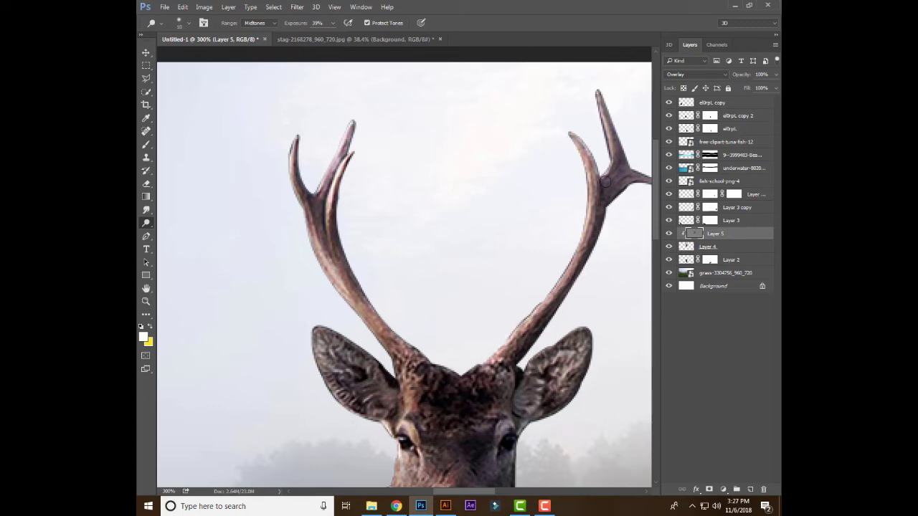
{"action": "left_click_drag", "start_coordinate": [611, 143], "coordinate": [602, 104]}
- Brighten the stag's right flank with the Dodge Tool
{"action": "scroll", "coordinate": [588, 201], "scroll_direction": "right", "scroll_amount": 3}
{"action": "scroll", "coordinate": [547, 252], "scroll_direction": "down", "scroll_amount": 5}
{"action": "scroll", "coordinate": [547, 252], "scroll_direction": "left", "scroll_amount": 4}
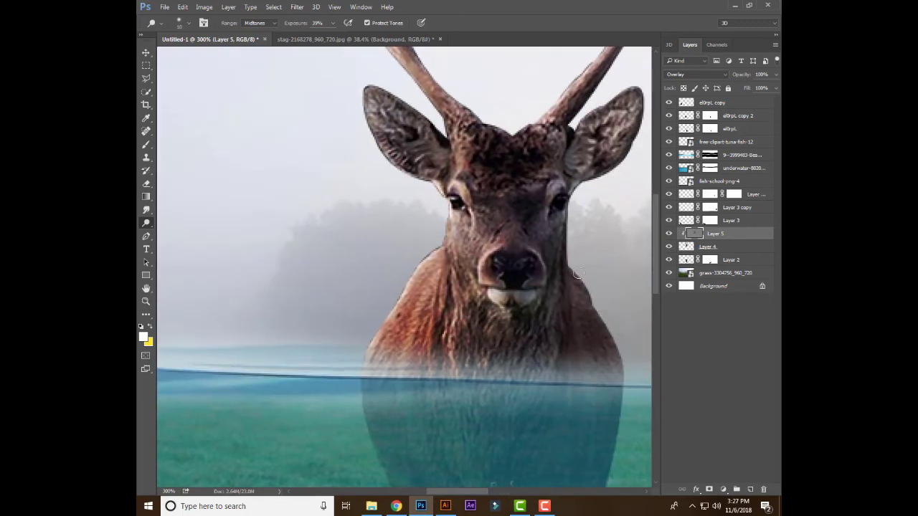
{"action": "mouse_move", "coordinate": [601, 330]}
{"action": "left_mouse_down"}
{"action": "mouse_move", "coordinate": [608, 352]}
{"action": "mouse_move", "coordinate": [513, 354]}
{"action": "left_mouse_up"}
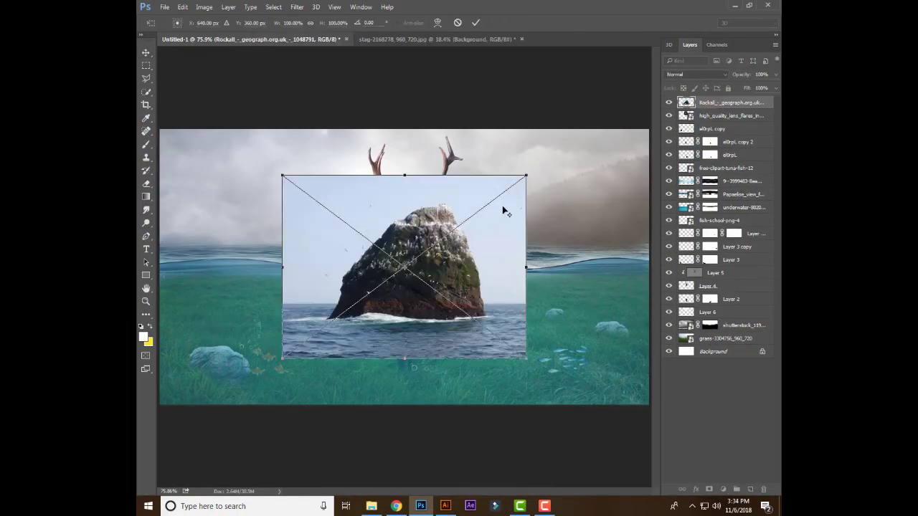
- Place the Rockall rock photo and scale it down to about half size
{"action": "key", "text": "Return"}
{"action": "left_click_drag", "start_coordinate": [473, 271], "coordinate": [307, 210]}
{"action": "key", "text": "ctrl+t"}
{"action": "left_click_drag", "start_coordinate": [341, 136], "coordinate": [225, 207]}
{"action": "key", "text": "Return"}
- Rasterize the rock layer and delete its sky and surrounding water with the Magic Wand
{"action": "key", "text": "ctrl+plus"}
{"action": "key", "text": "ctrl+plus"}
{"action": "right_click", "coordinate": [724, 102]}
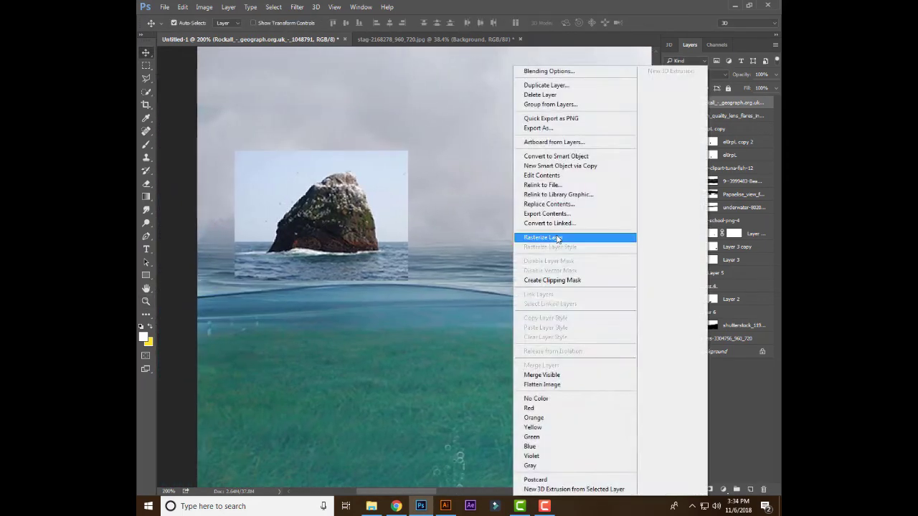
{"action": "left_click", "coordinate": [555, 237]}
{"action": "left_click", "coordinate": [146, 92]}
{"action": "left_click", "coordinate": [392, 192]}
{"action": "key", "text": "Delete"}
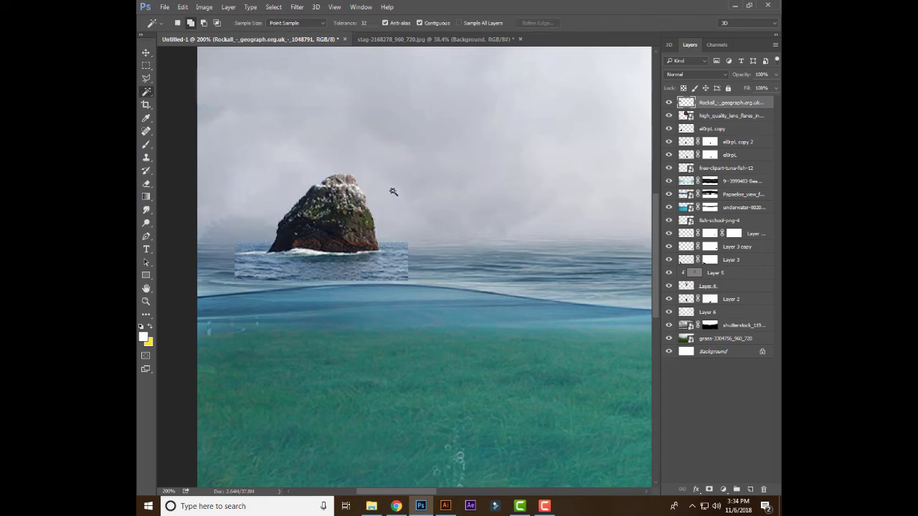
{"action": "left_click", "coordinate": [344, 265]}
{"action": "key", "text": "Delete"}
{"action": "key", "text": "ctrl+d"}
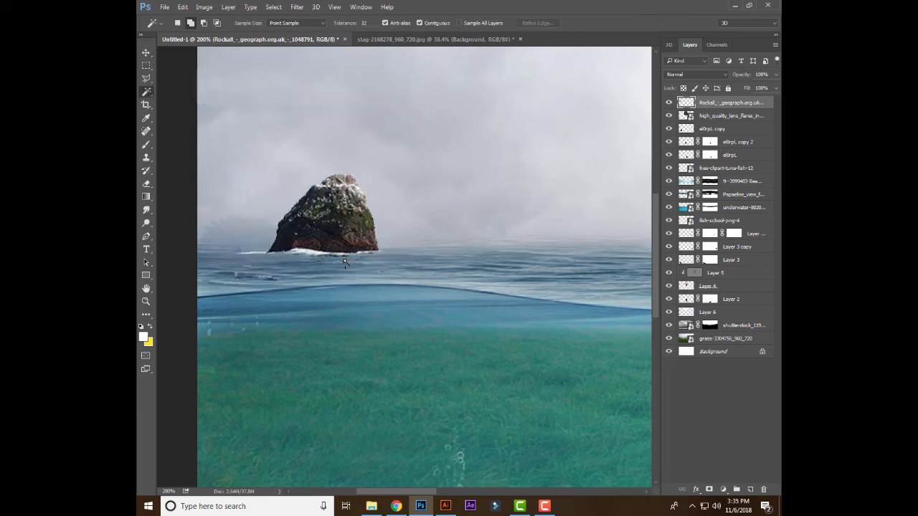
- Draw a freehand lasso selection near the rock's edge, then fit the composite on screen
{"action": "right_click", "coordinate": [145, 79]}
{"action": "left_click", "coordinate": [179, 76]}
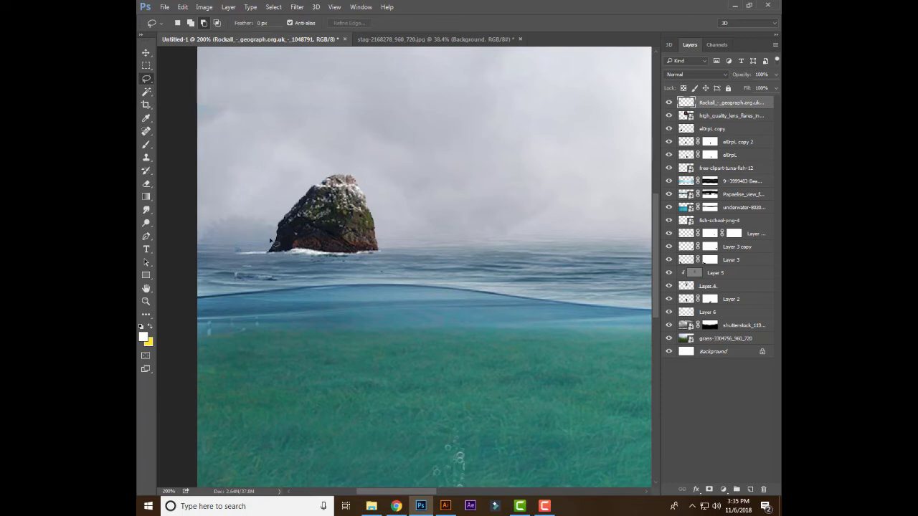
{"action": "left_click_drag", "start_coordinate": [308, 256], "coordinate": [221, 200]}
{"action": "key", "text": "v"}
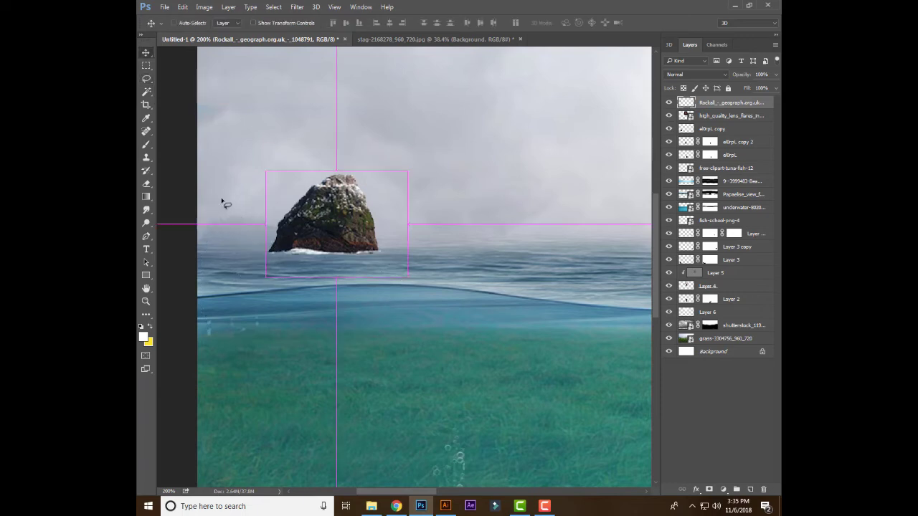
{"action": "key", "text": "ctrl+0"}
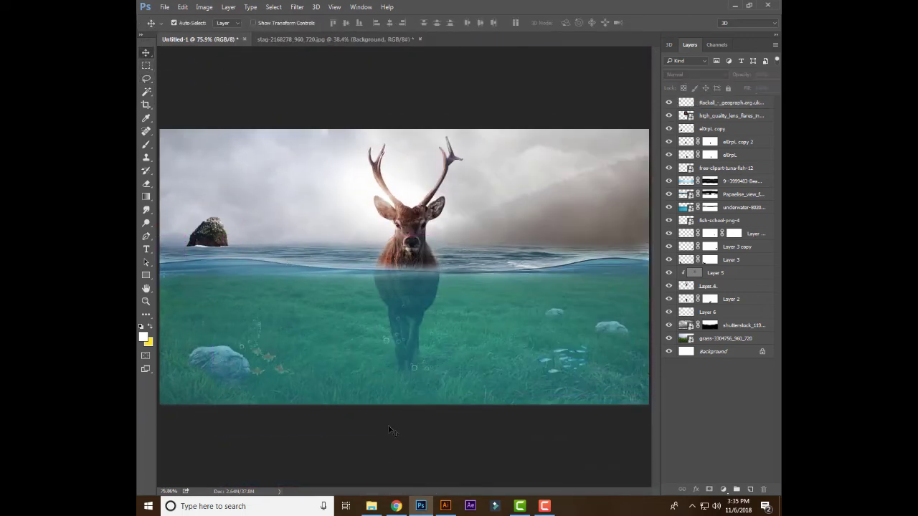
- Add a new layer clipped to the rock, filled with 50% grey in Overlay mode
{"action": "left_click", "coordinate": [750, 489]}
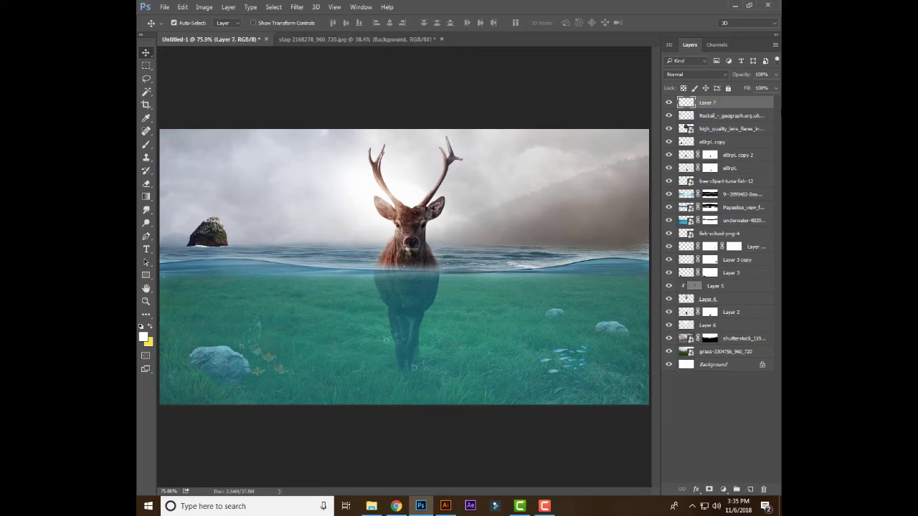
{"action": "right_click", "coordinate": [745, 108]}
{"action": "left_click", "coordinate": [615, 217]}
{"action": "left_click", "coordinate": [182, 6]}
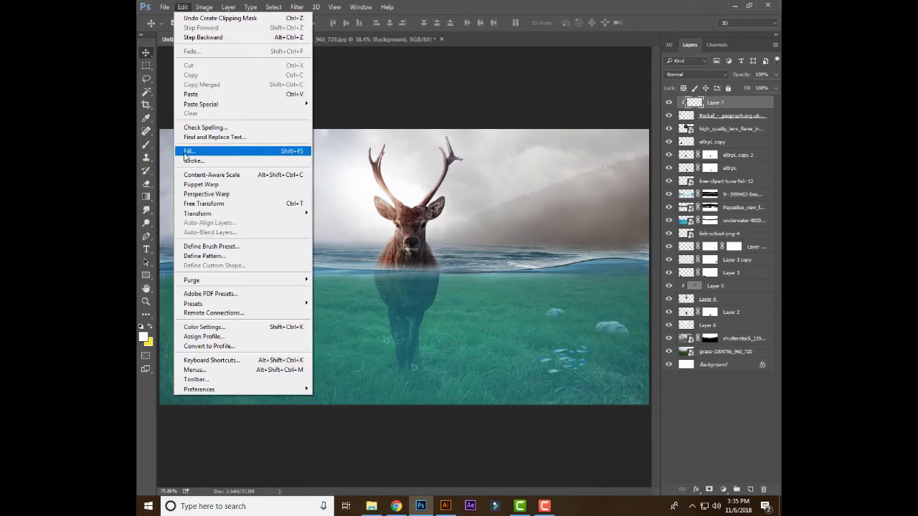
{"action": "left_click", "coordinate": [185, 152]}
{"action": "left_click", "coordinate": [528, 146]}
{"action": "left_click", "coordinate": [696, 74]}
{"action": "left_click", "coordinate": [681, 173]}
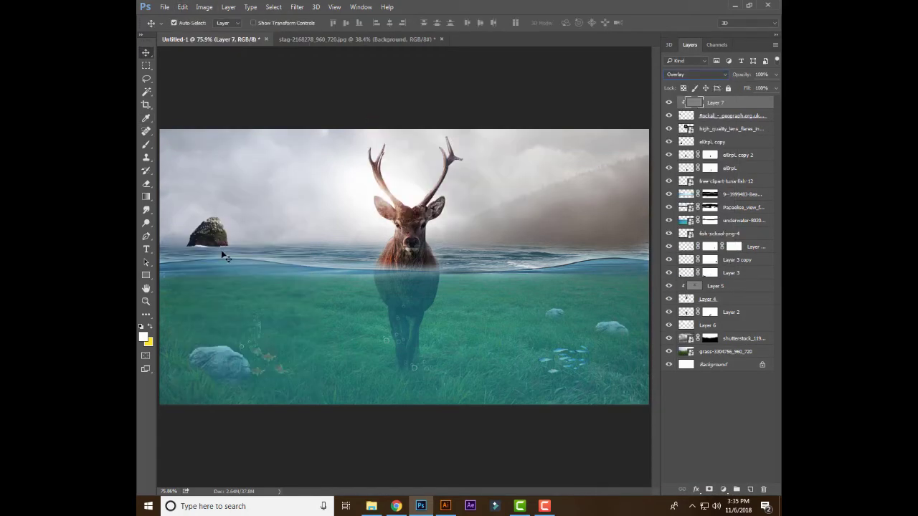
- Burn the rock on the grey layer, darkening its base and reworking its upper right area
{"action": "left_click_drag", "start_coordinate": [224, 256], "coordinate": [273, 256]}
{"action": "right_click", "coordinate": [145, 223]}
{"action": "left_click", "coordinate": [186, 230]}
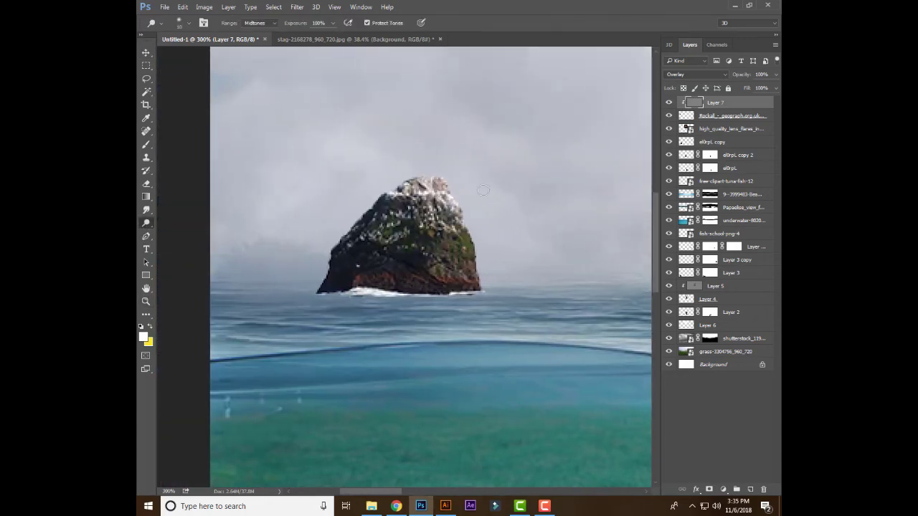
{"action": "mouse_move", "coordinate": [483, 190]}
{"action": "left_mouse_down"}
{"action": "mouse_move", "coordinate": [483, 253]}
{"action": "mouse_move", "coordinate": [460, 255]}
{"action": "left_mouse_up"}
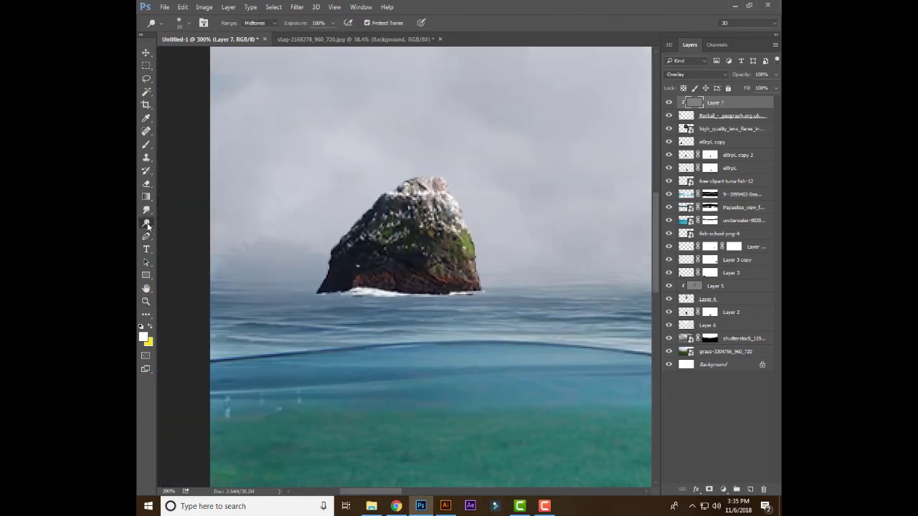
{"action": "mouse_move", "coordinate": [359, 256]}
{"action": "left_mouse_down"}
{"action": "mouse_move", "coordinate": [379, 272]}
{"action": "mouse_move", "coordinate": [459, 287]}
{"action": "left_mouse_up"}
{"action": "left_click", "coordinate": [145, 52]}
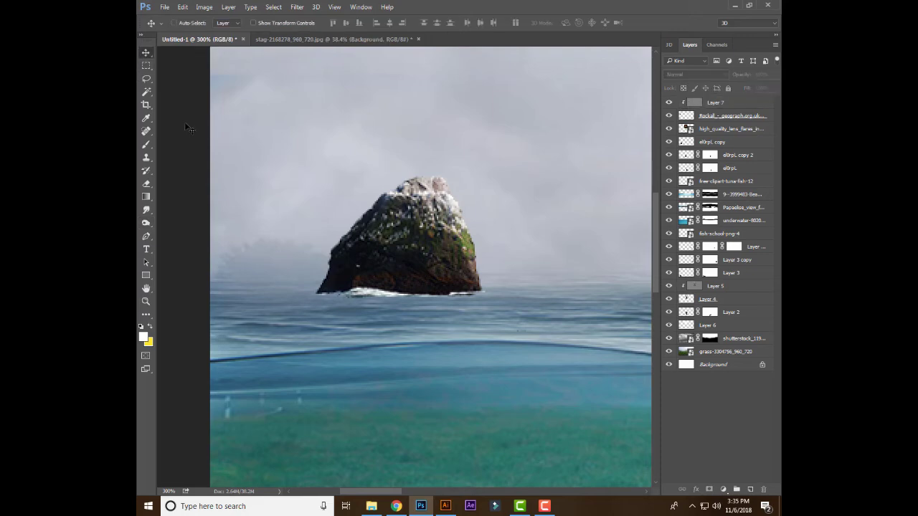
{"action": "key", "text": "ctrl+0"}
{"action": "left_click", "coordinate": [372, 506]}
- Drop the seagulls PNG into the document and place it in the upper-left sky
{"action": "mouse_move", "coordinate": [637, 121]}
{"action": "left_mouse_down"}
{"action": "mouse_move", "coordinate": [430, 493]}
{"action": "mouse_move", "coordinate": [402, 265]}
{"action": "left_mouse_up"}
{"action": "left_click_drag", "start_coordinate": [628, 404], "coordinate": [434, 297]}
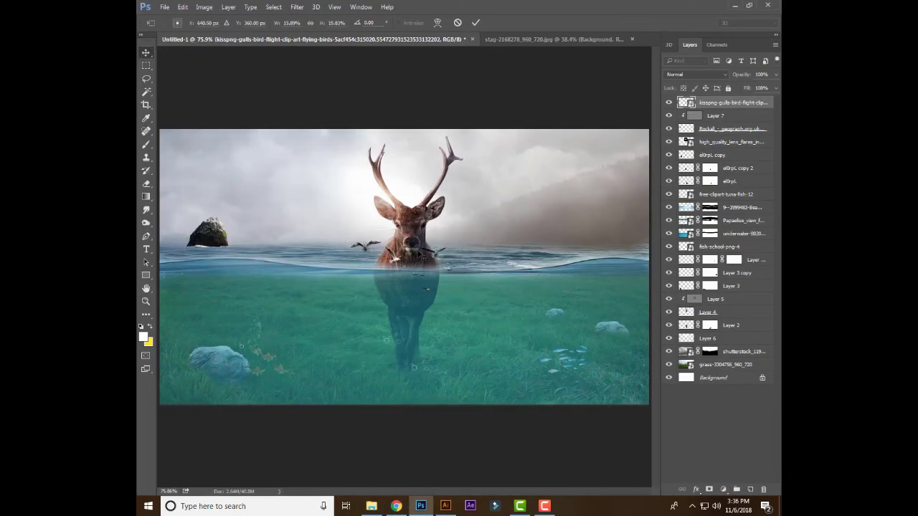
{"action": "left_click_drag", "start_coordinate": [403, 258], "coordinate": [275, 188]}
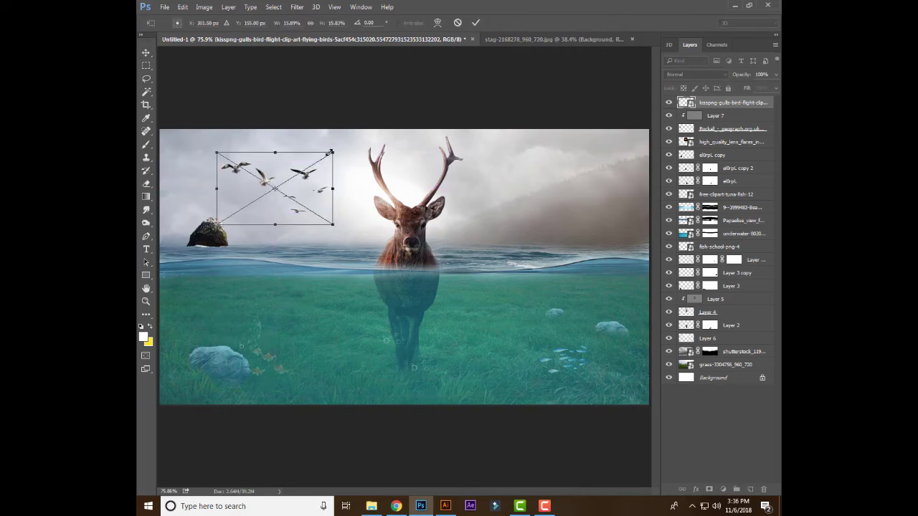
{"action": "key", "text": "Return"}
- Zoom in on the seagulls and lighten them slightly with the Dodge tool
{"action": "key", "text": "z"}
{"action": "left_click", "coordinate": [278, 197]}
{"action": "left_click", "coordinate": [278, 196]}
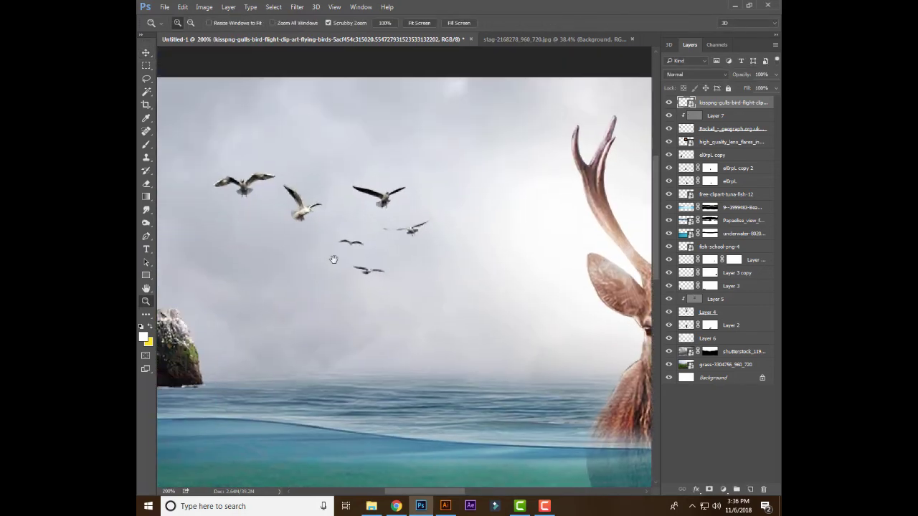
{"action": "right_click", "coordinate": [146, 222]}
{"action": "left_click", "coordinate": [187, 220]}
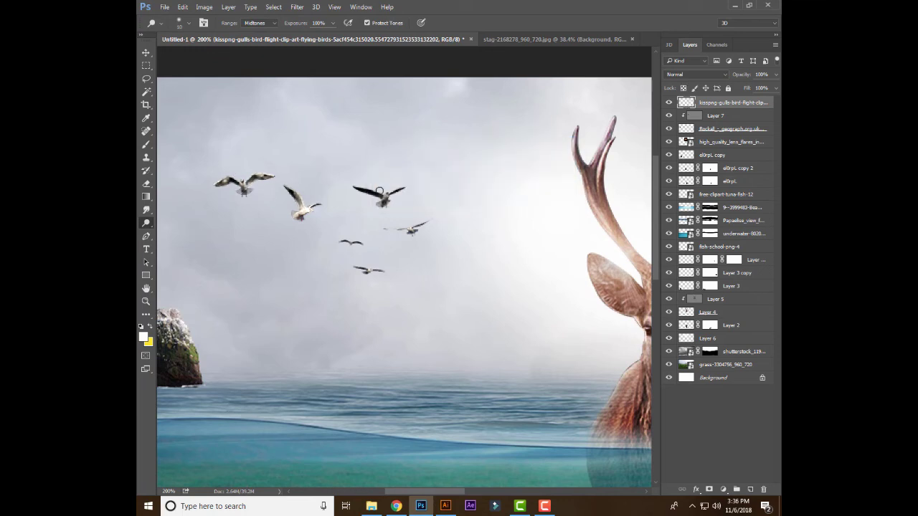
{"action": "key", "text": "v"}
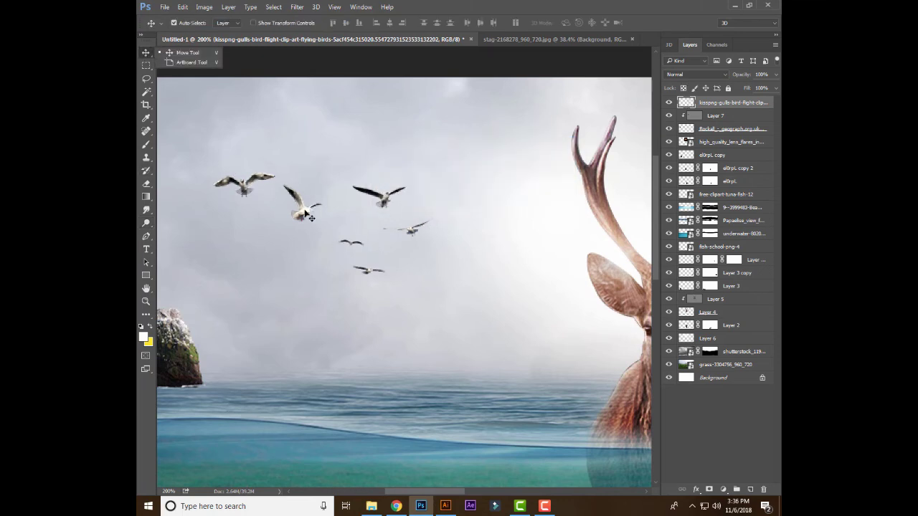
{"action": "right_click", "coordinate": [707, 106]}
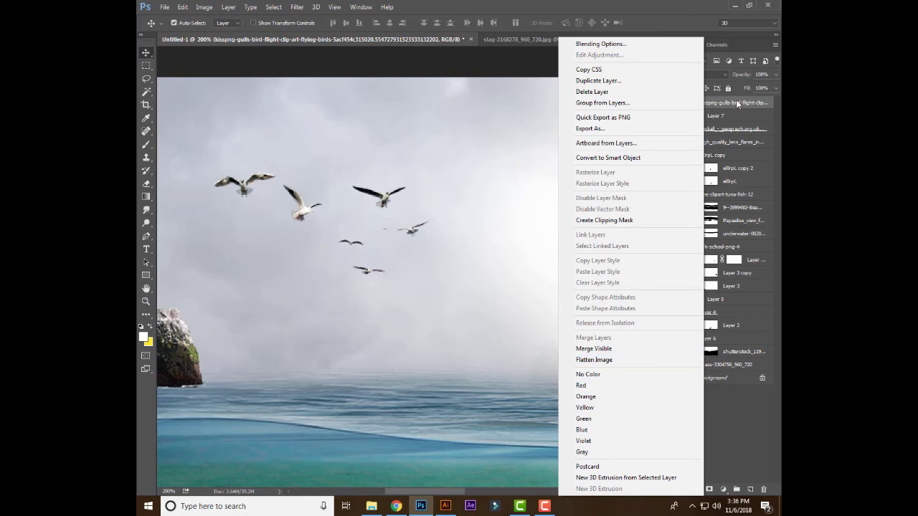
{"action": "left_click", "coordinate": [510, 196]}
- Lasso-delete one stray gull, nudge another gull right and down, then zoom to fit
{"action": "key", "text": "l"}
{"action": "left_click_drag", "start_coordinate": [319, 233], "coordinate": [287, 230]}
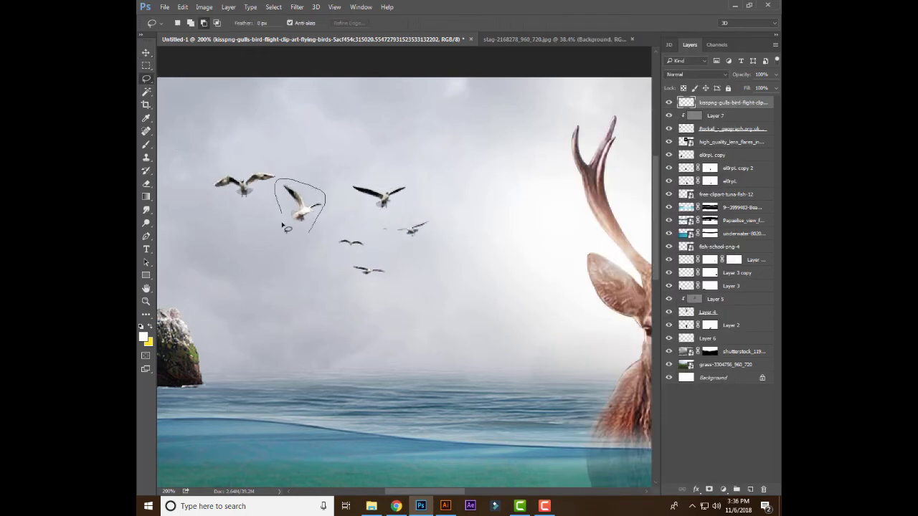
{"action": "key", "text": "Delete"}
{"action": "left_click_drag", "start_coordinate": [209, 210], "coordinate": [260, 227]}
{"action": "key", "text": "ctrl+d"}
{"action": "key", "text": "ctrl+1"}
{"action": "key", "text": "ctrl+0"}
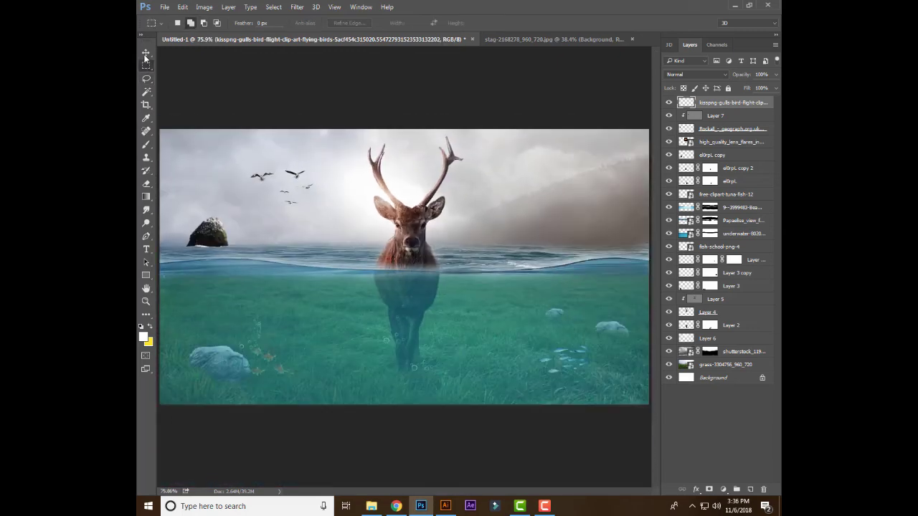
{"action": "key", "text": "v"}
{"action": "left_click", "coordinate": [442, 433]}
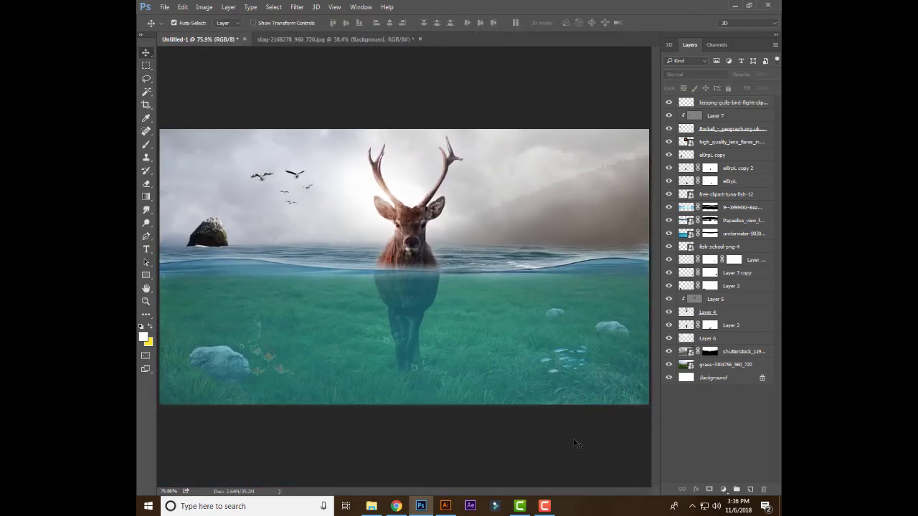
- Add a Color Balance adjustment pushing the midtones Yellow-Blue to +37
{"action": "left_click", "coordinate": [750, 488]}
{"action": "left_click", "coordinate": [722, 489]}
{"action": "left_click", "coordinate": [696, 379]}
{"action": "left_click_drag", "start_coordinate": [654, 218], "coordinate": [649, 217]}
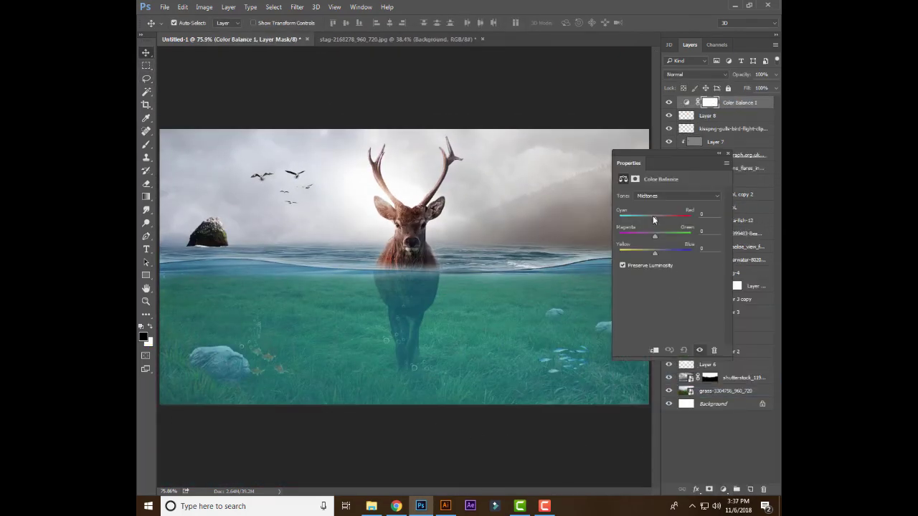
{"action": "left_click_drag", "start_coordinate": [655, 250], "coordinate": [644, 253]}
{"action": "left_click", "coordinate": [668, 252]}
{"action": "left_click", "coordinate": [727, 153]}
{"action": "left_click", "coordinate": [578, 450]}
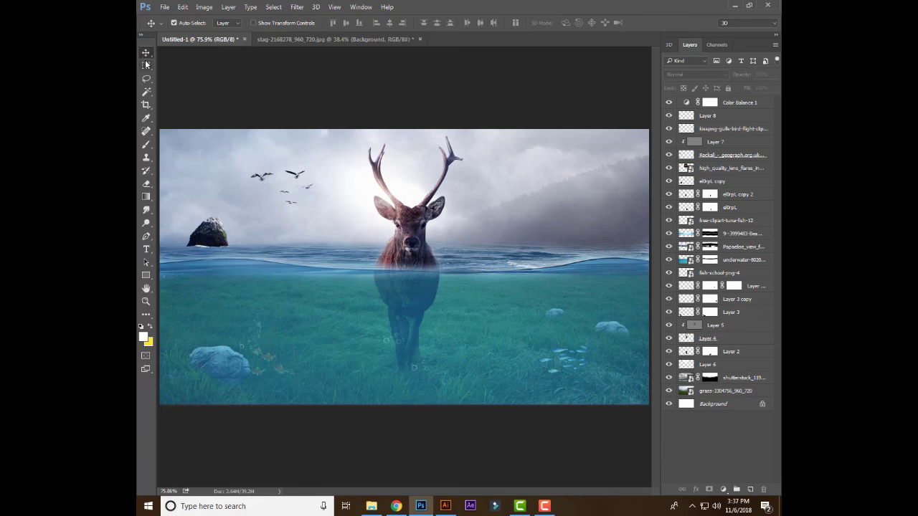
- Add a Brightness/Contrast adjustment with Contrast raised to 42
{"action": "left_click", "coordinate": [729, 491]}
{"action": "left_click", "coordinate": [699, 308]}
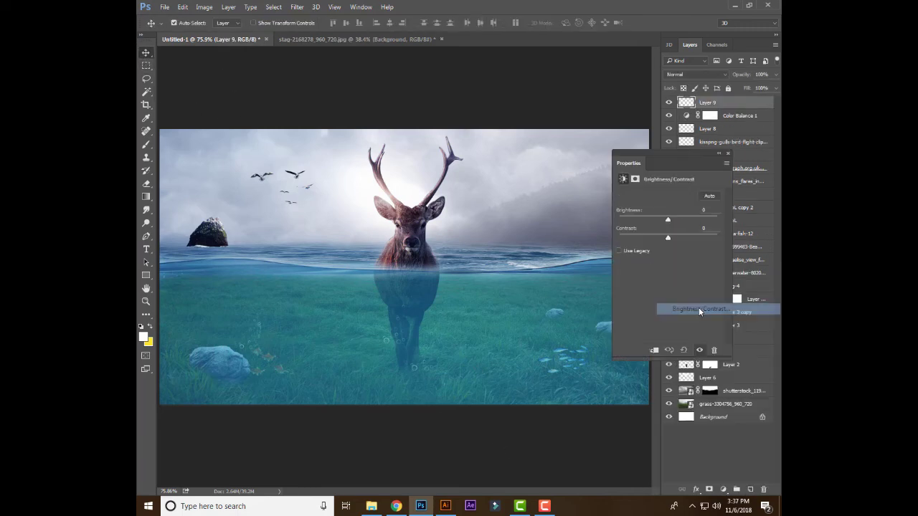
{"action": "mouse_move", "coordinate": [681, 237]}
{"action": "left_mouse_down"}
{"action": "mouse_move", "coordinate": [669, 218]}
{"action": "mouse_move", "coordinate": [654, 235]}
{"action": "mouse_move", "coordinate": [681, 236]}
{"action": "left_mouse_up"}
{"action": "left_click", "coordinate": [727, 154]}
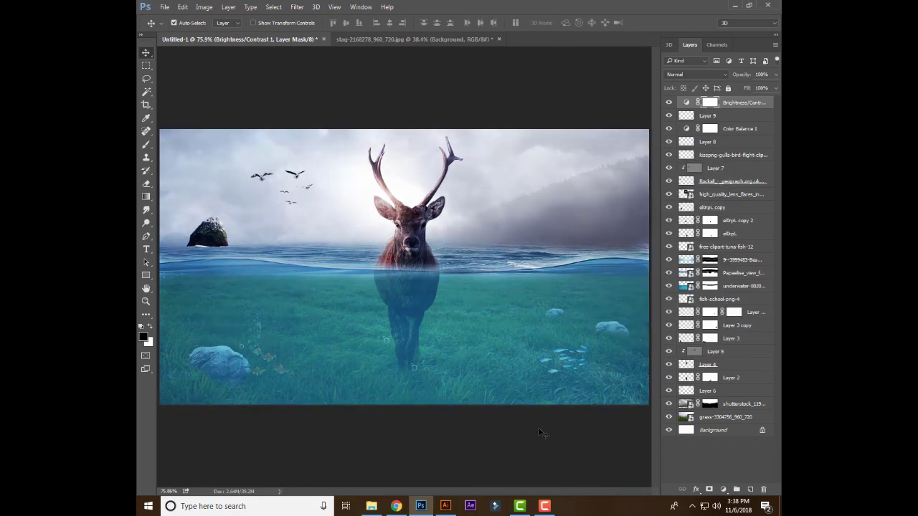
{"action": "left_click", "coordinate": [538, 428]}
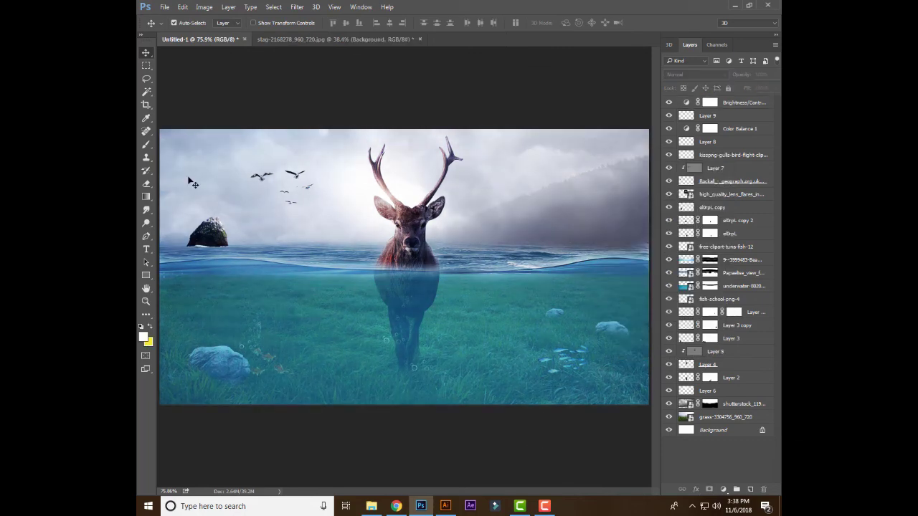
- Flatten the image into one Background layer and launch the Nik Collection filters
{"action": "left_click", "coordinate": [296, 8]}
{"action": "left_click", "coordinate": [246, 368]}
{"action": "left_click", "coordinate": [297, 8]}
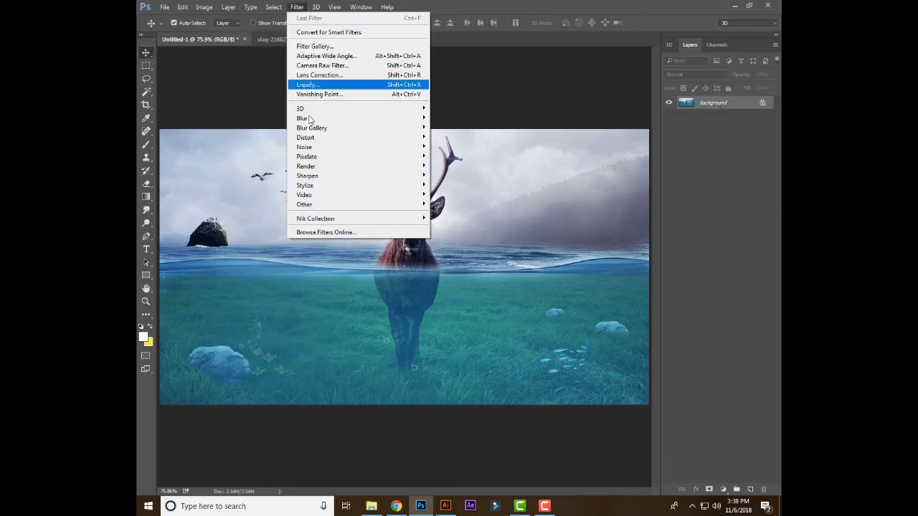
{"action": "mouse_move", "coordinate": [315, 219]}
{"action": "left_click", "coordinate": [539, 271]}
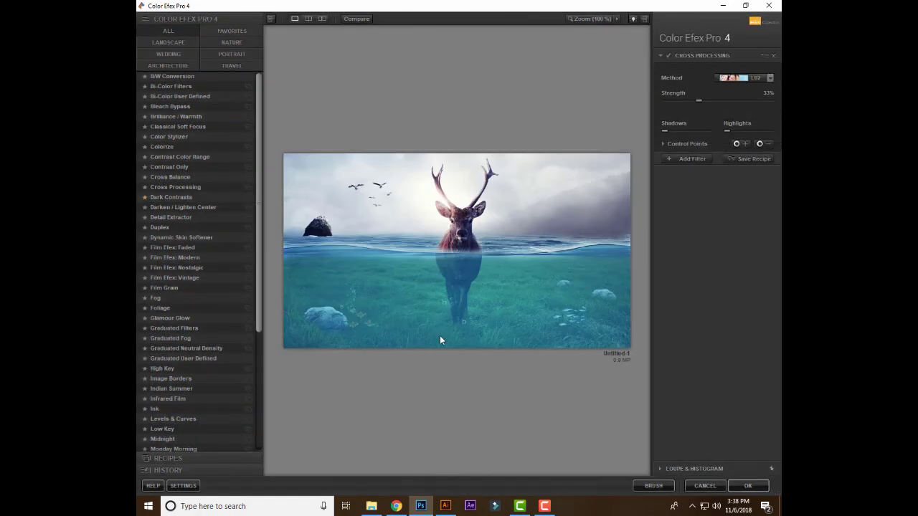
- Apply the Cross Processing B02 method with Strength lowered to 22%
{"action": "left_click", "coordinate": [732, 78]}
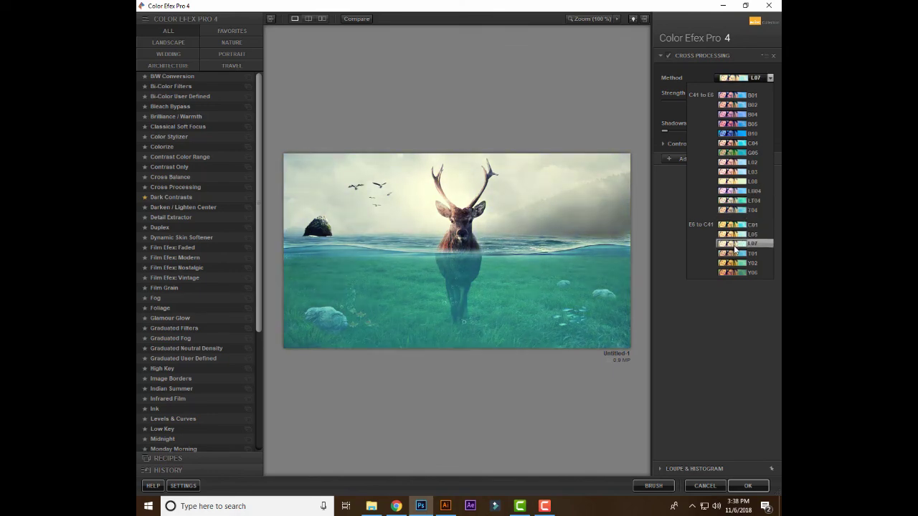
{"action": "left_click", "coordinate": [730, 106]}
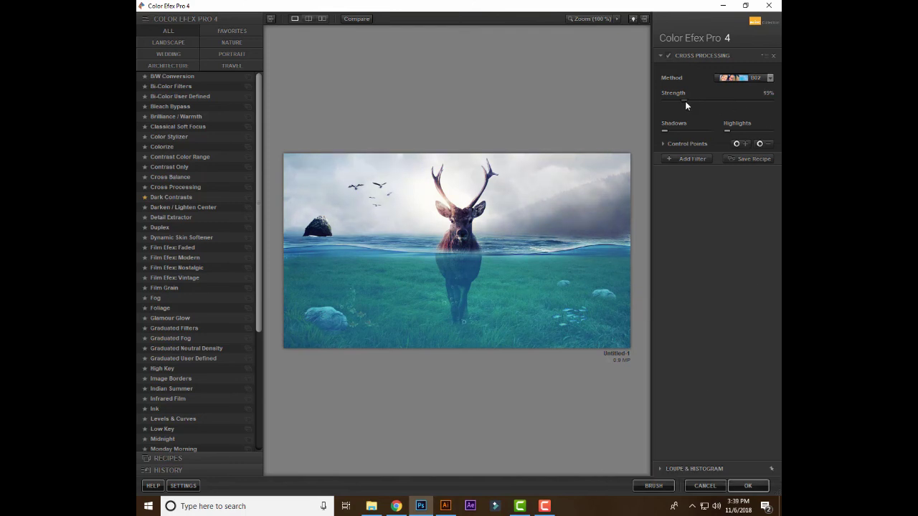
{"action": "left_click_drag", "start_coordinate": [722, 100], "coordinate": [689, 100]}
{"action": "left_click", "coordinate": [747, 486]}
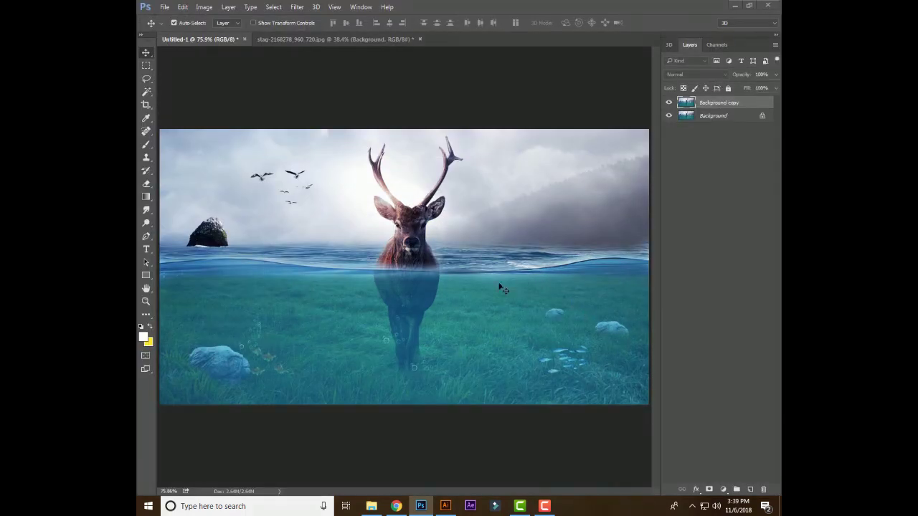